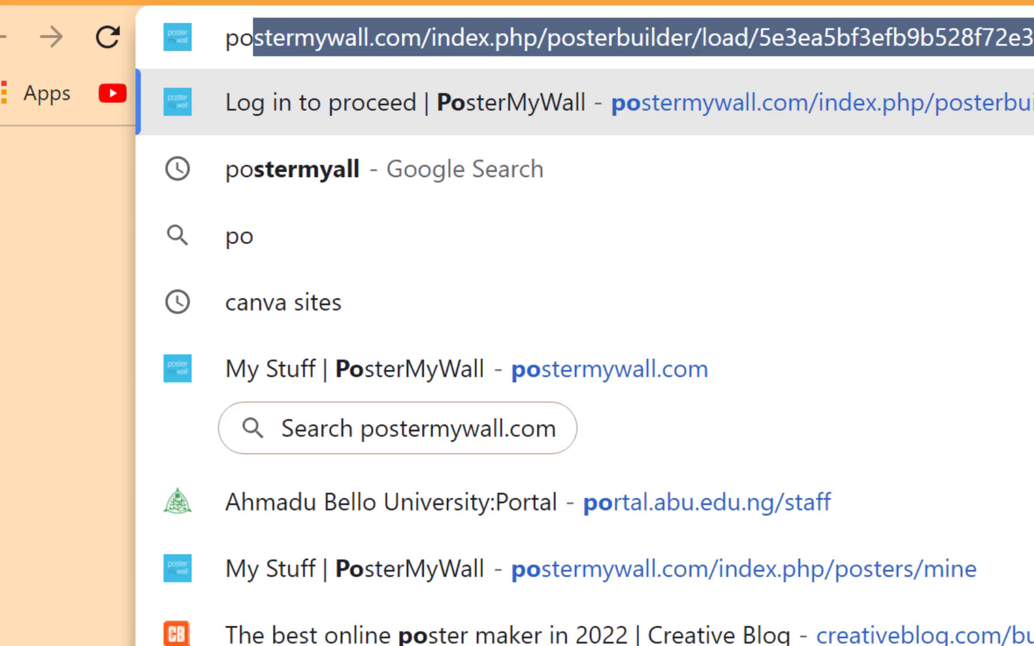
- Enter postermaker.com in Chrome's address bar
type("maker")
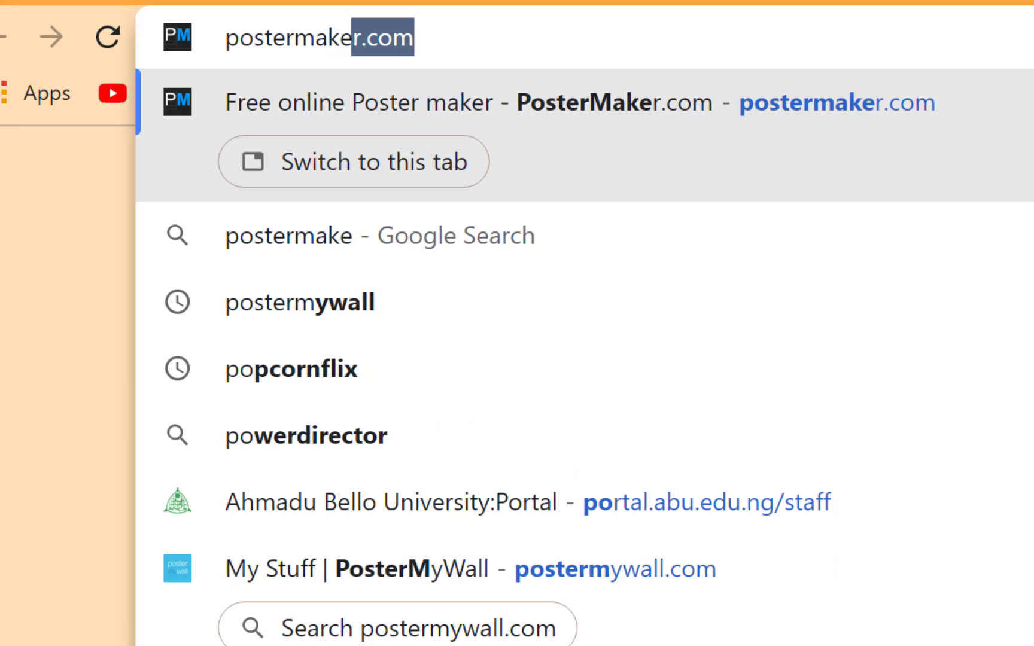
type(".com")
key("Return")
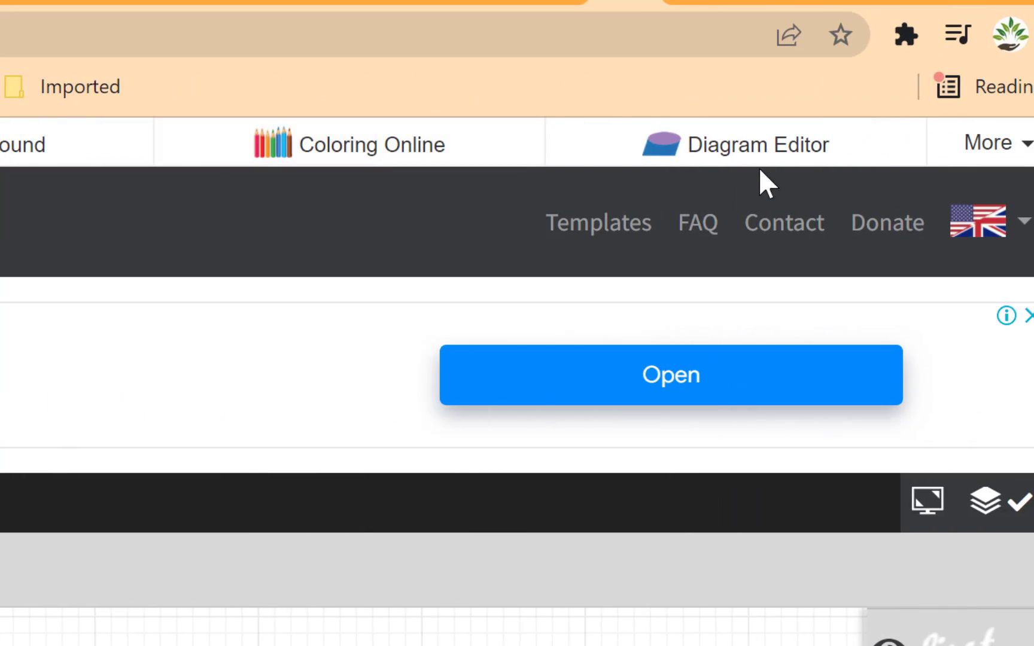
left_click(1025, 149)
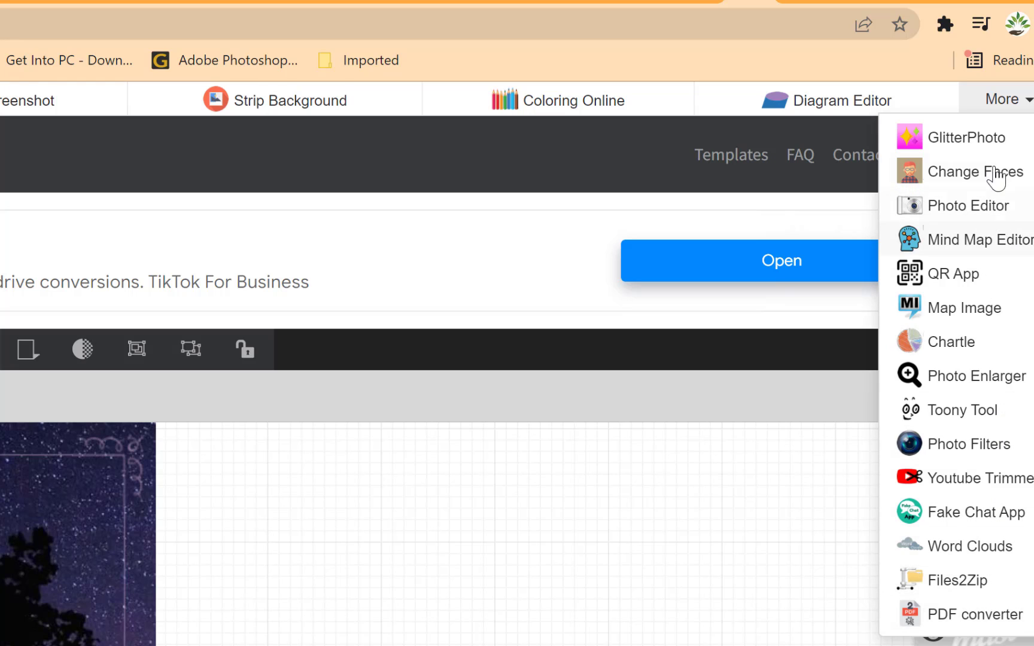
left_click(1028, 107)
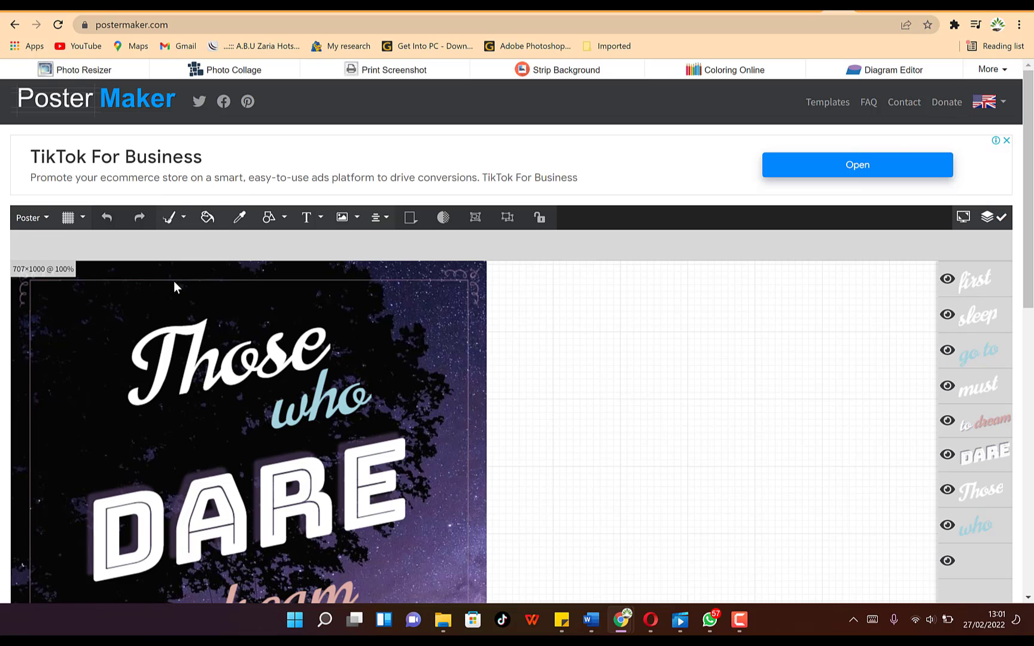
scroll(382, 336, "down", 5)
scroll(51, 198, "down", 4)
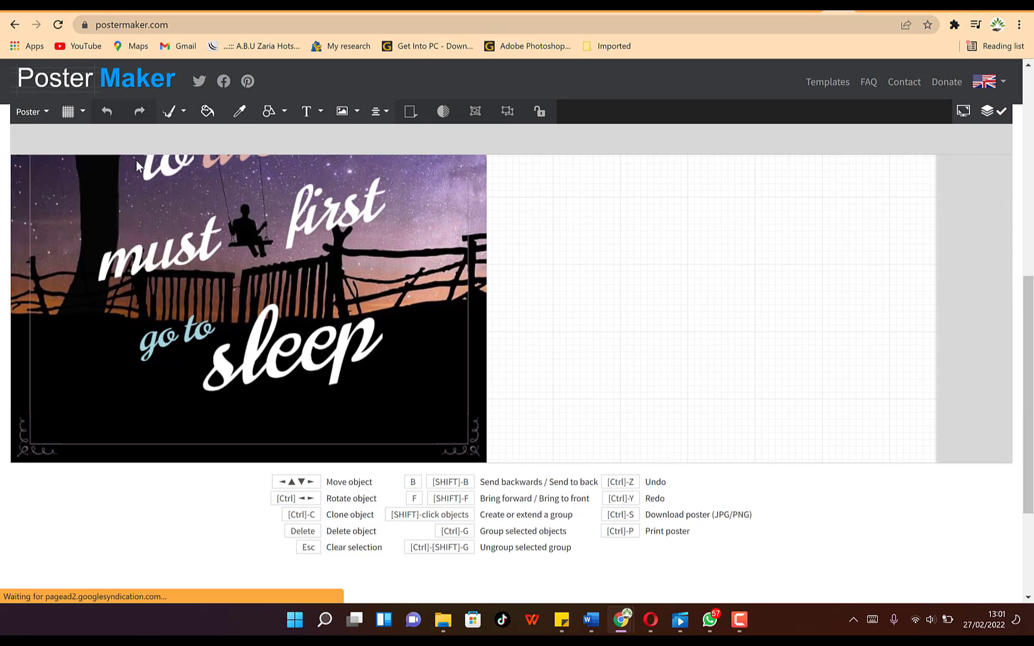
scroll(361, 161, "down", 3)
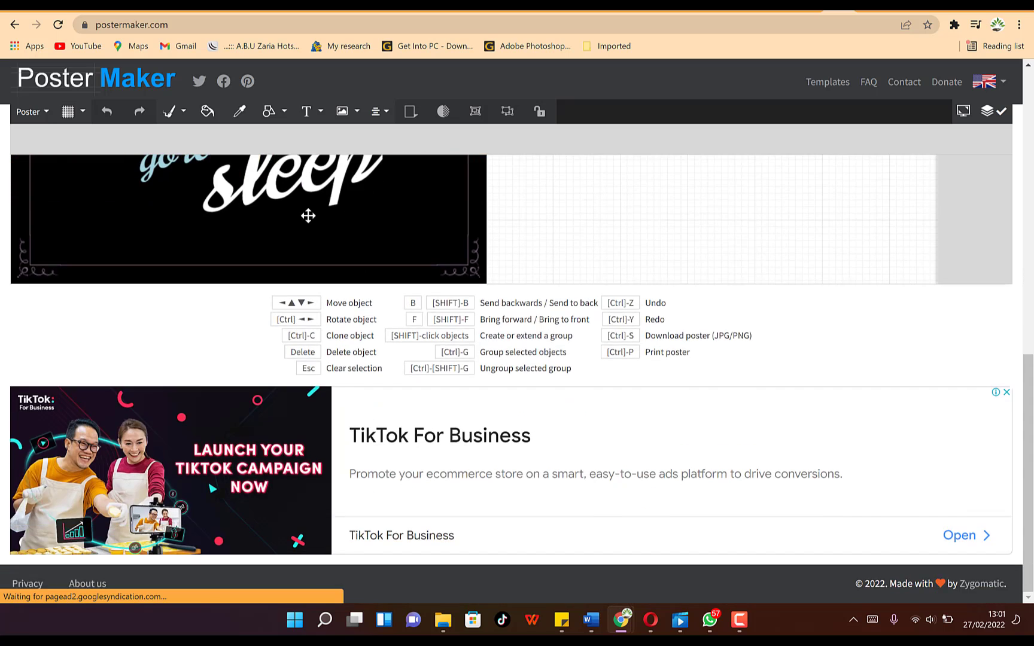
scroll(307, 215, "up", 10)
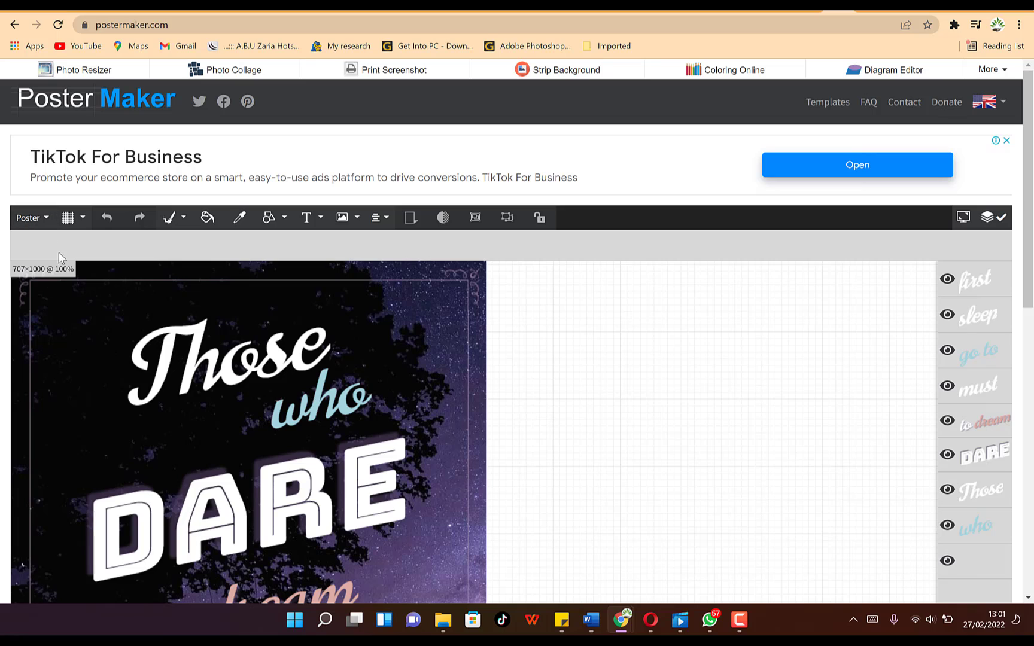
- Start a new blank poster from the Poster menu and confirm clearing the sample canvas
left_click(50, 218)
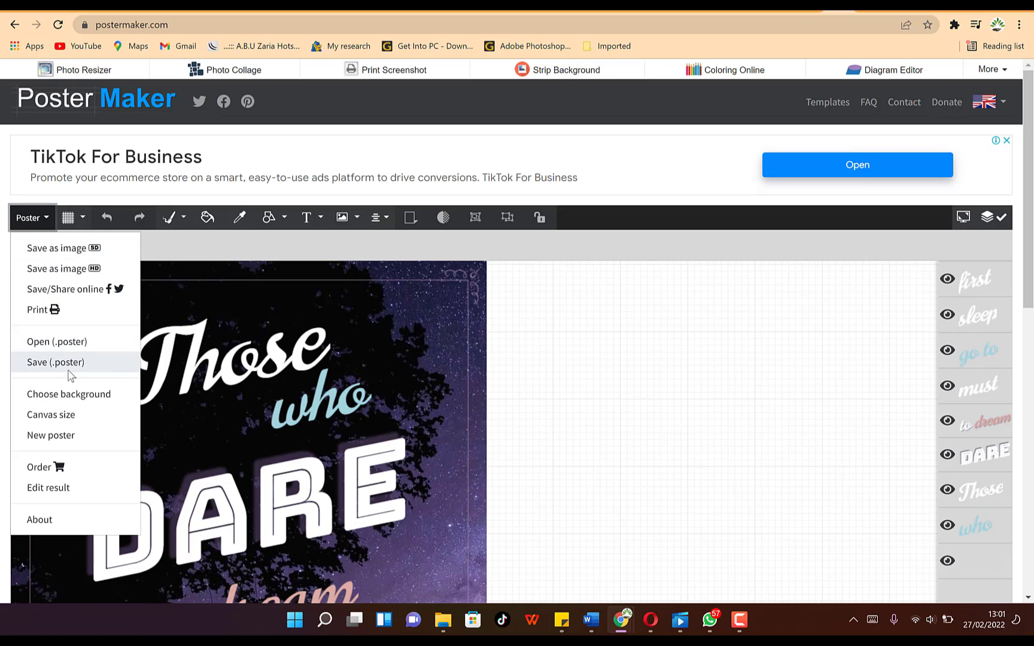
left_click(82, 436)
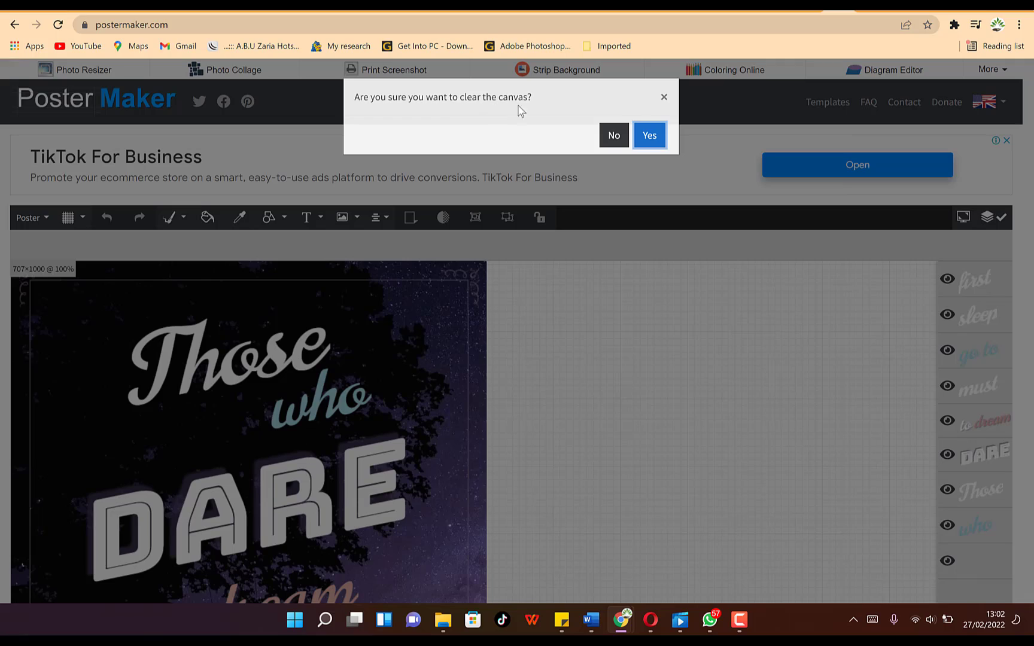
left_click(653, 140)
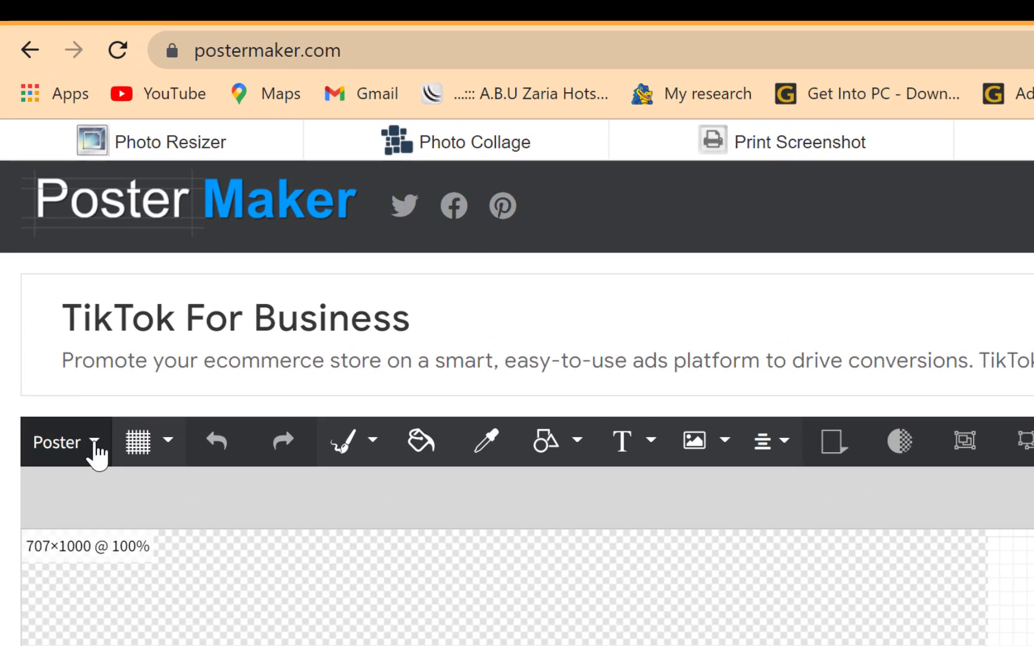
- Set the canvas size to the 1920x1080 [16:9] screen-size preset
left_click(94, 446)
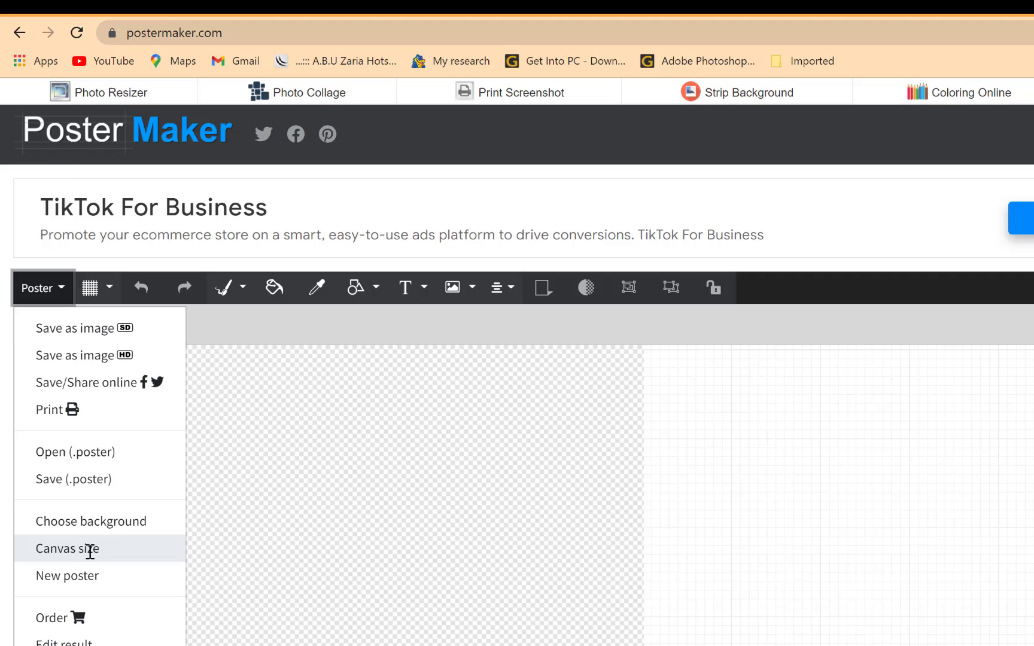
left_click(89, 550)
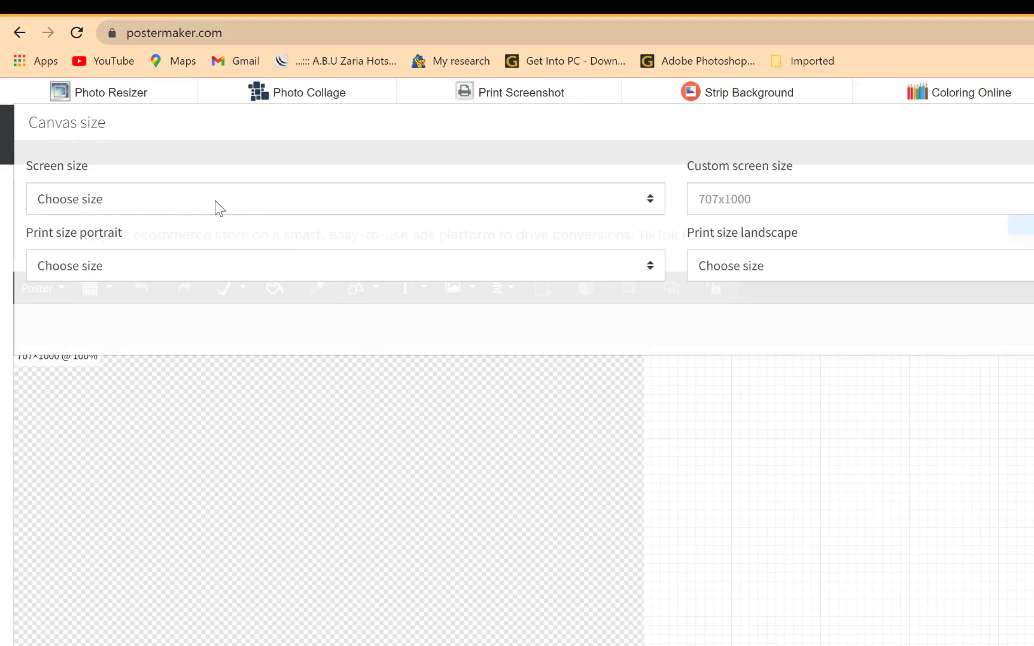
left_click(872, 201)
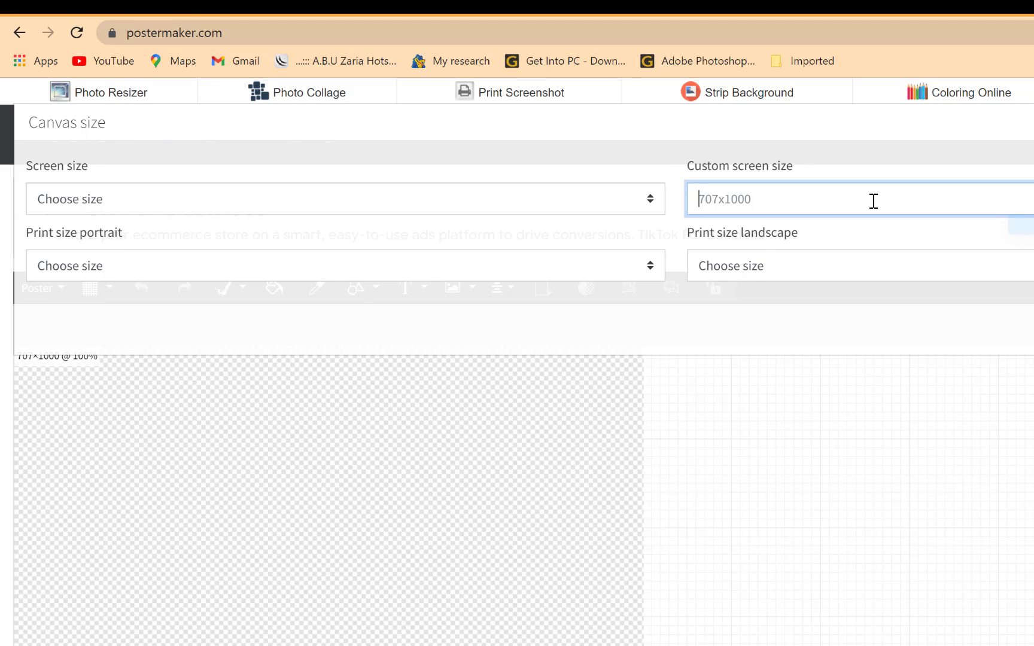
left_click(499, 200)
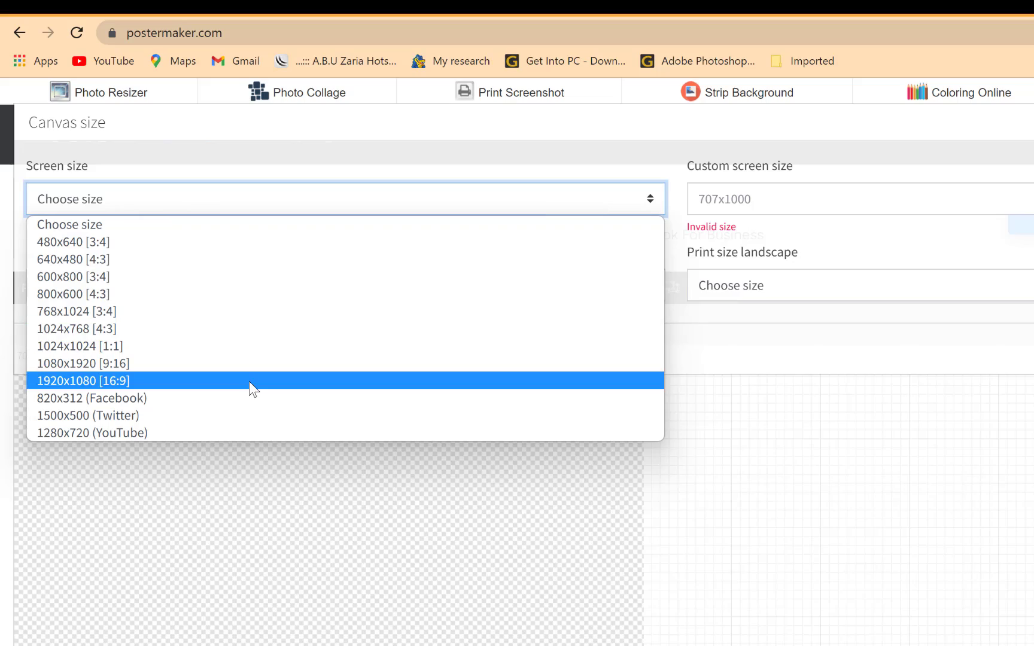
left_click(249, 381)
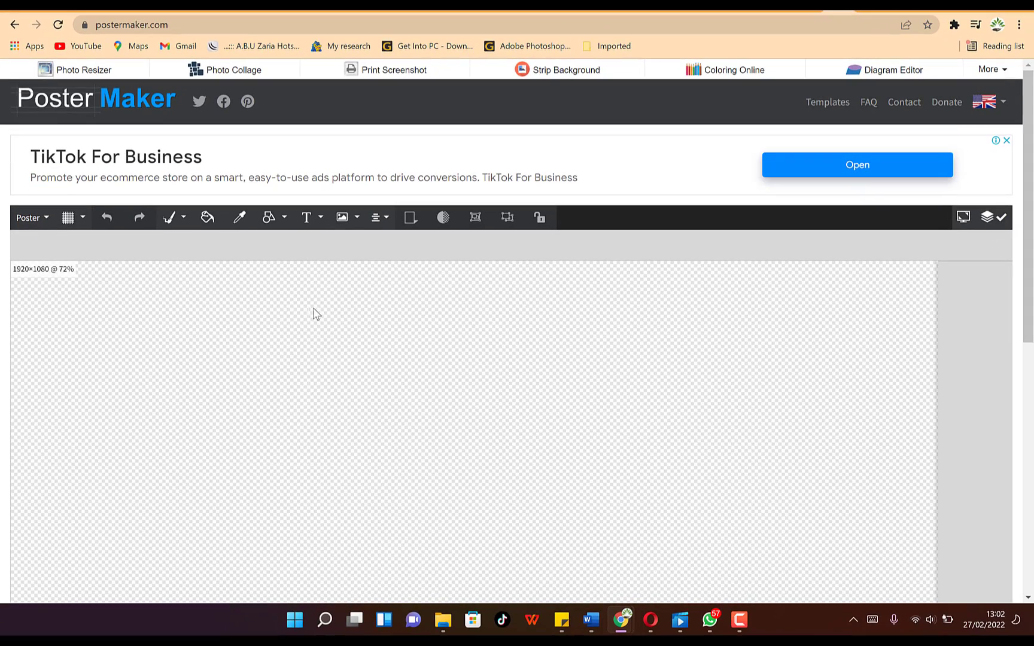
scroll(487, 322, "down", 7)
scroll(487, 322, "up", 7)
scroll(487, 322, "down", 1)
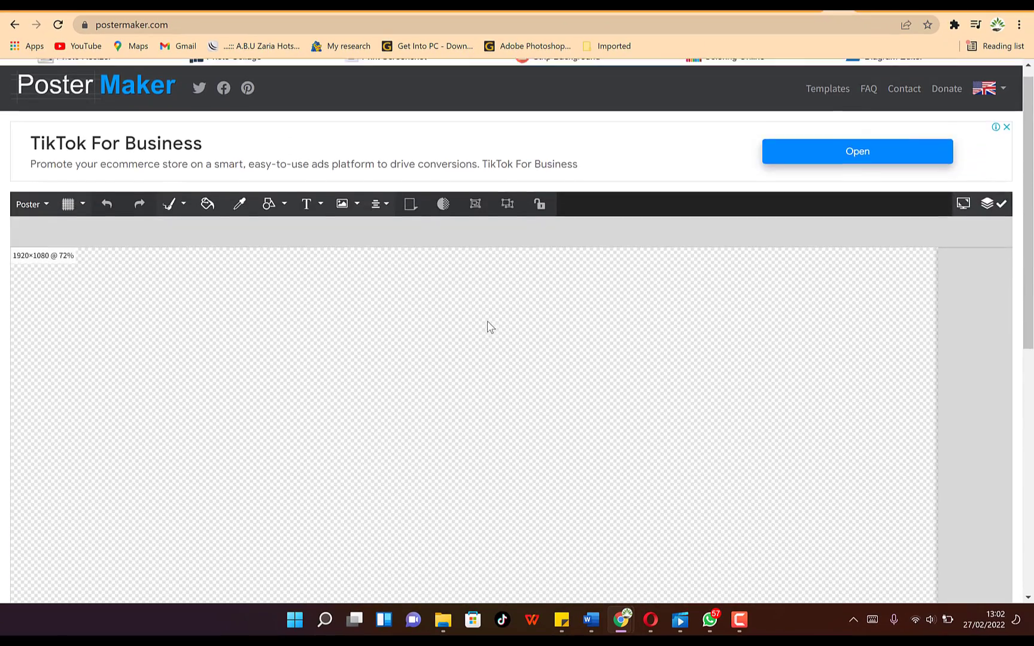
scroll(487, 325, "down", 5)
scroll(487, 326, "up", 6)
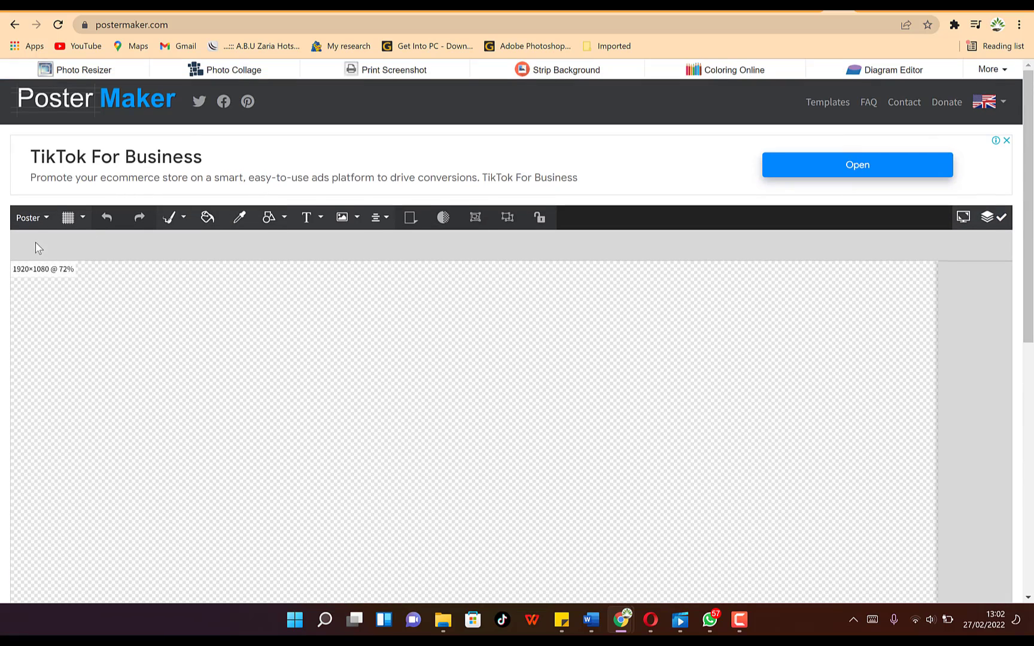
- Recheck the canvas size, keep 1920x1080, and leave portrait and landscape print sizes unset
left_click(30, 217)
left_click(71, 414)
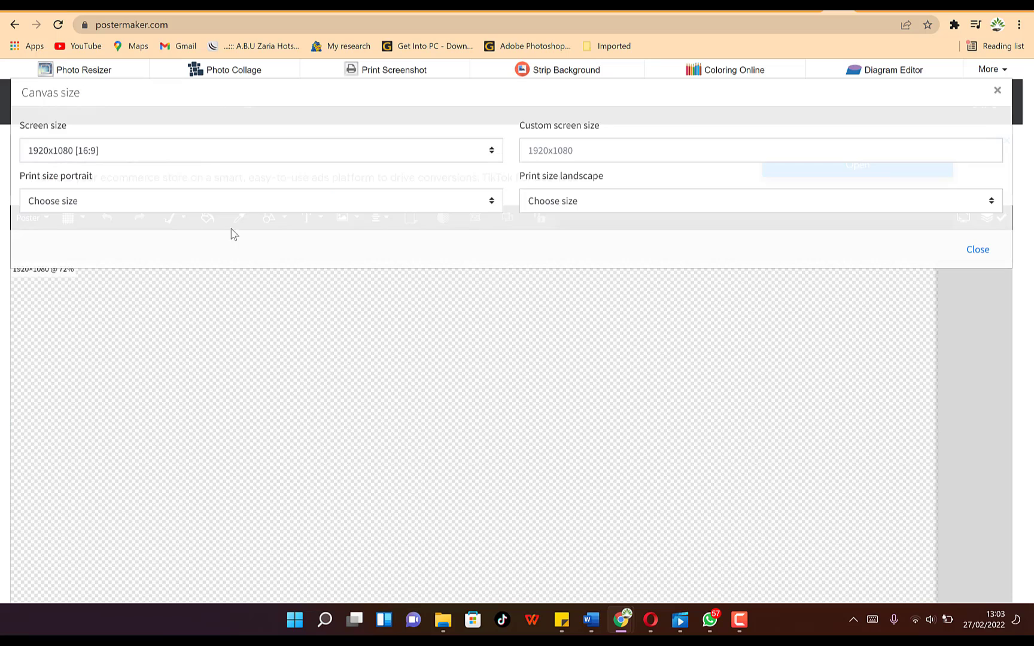
left_click(207, 156)
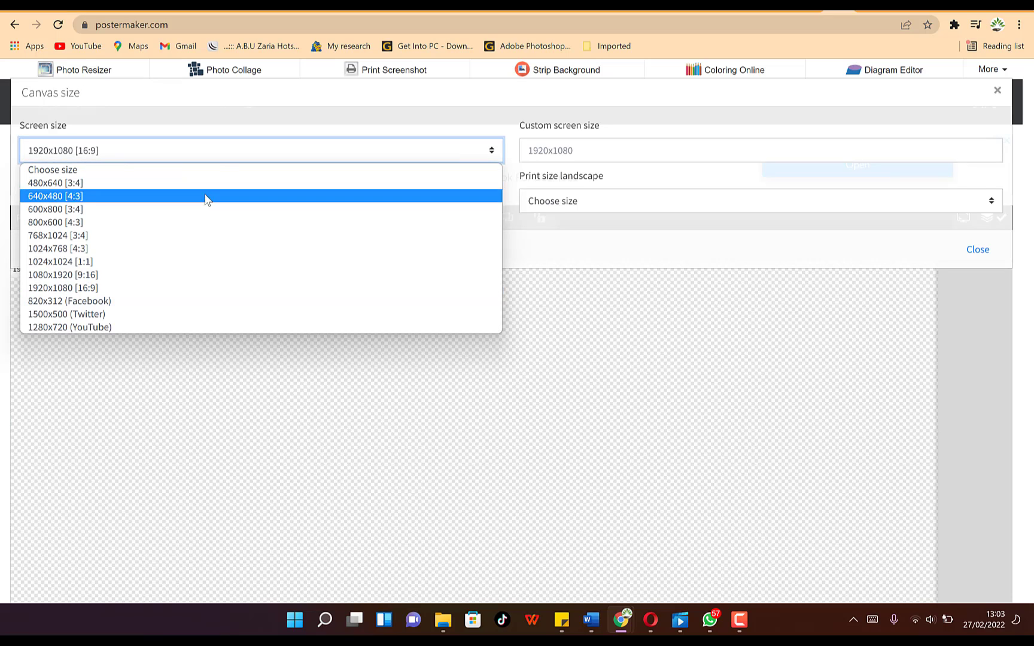
left_click(185, 287)
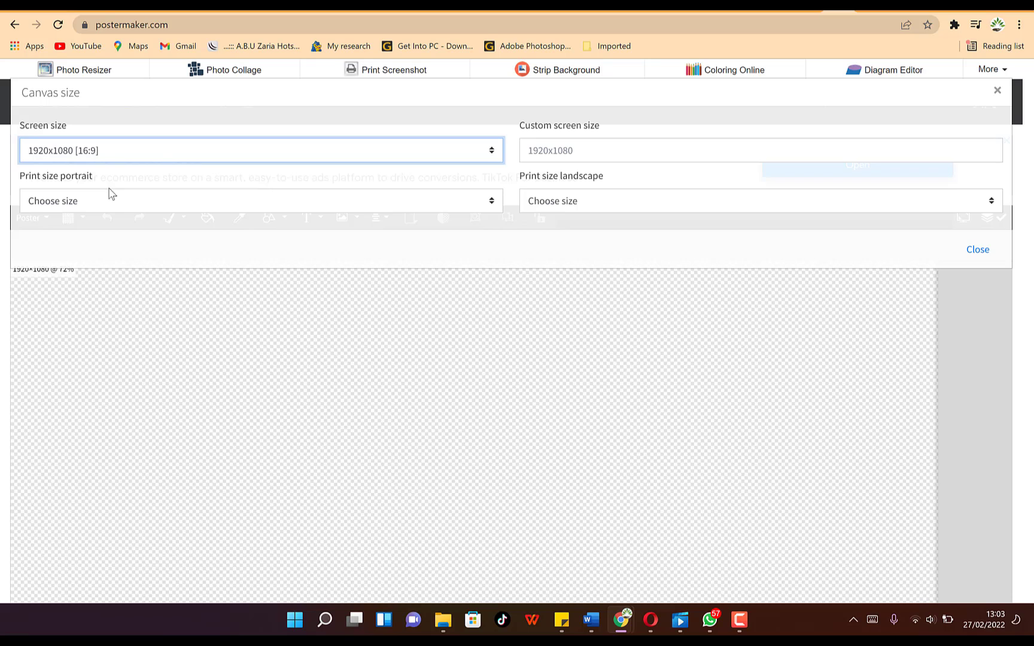
left_click(140, 200)
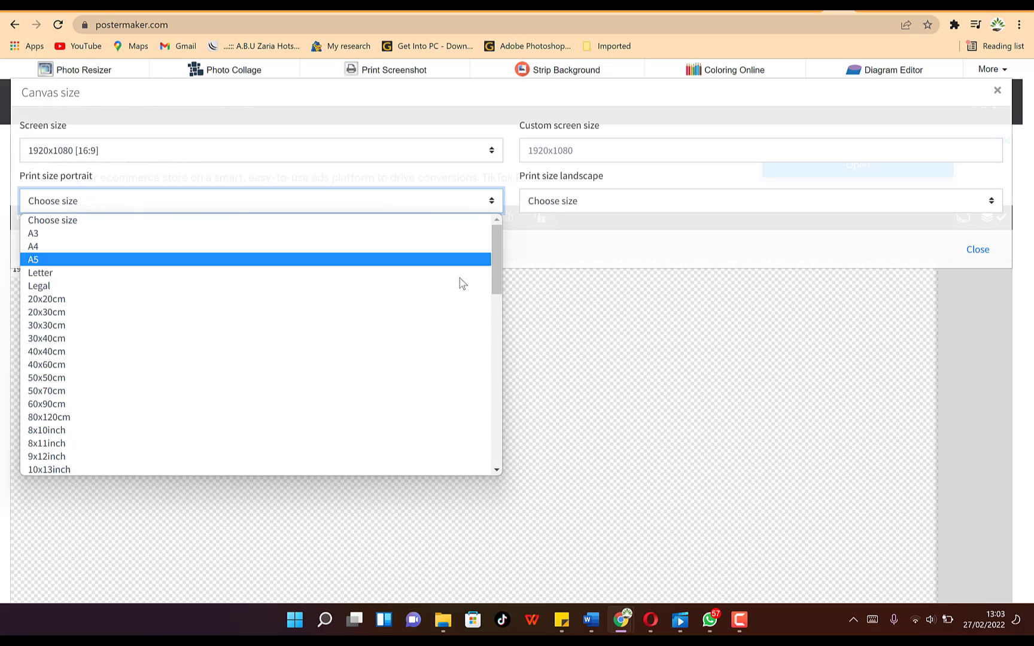
scroll(380, 307, "down", 12)
left_click(659, 247)
left_click(729, 201)
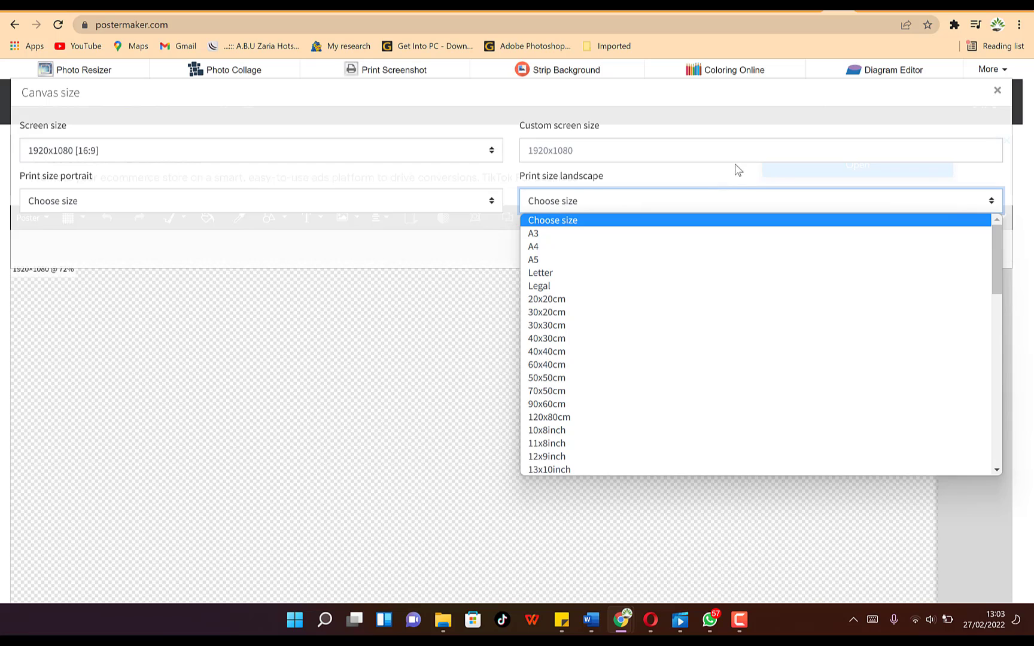
left_click(736, 174)
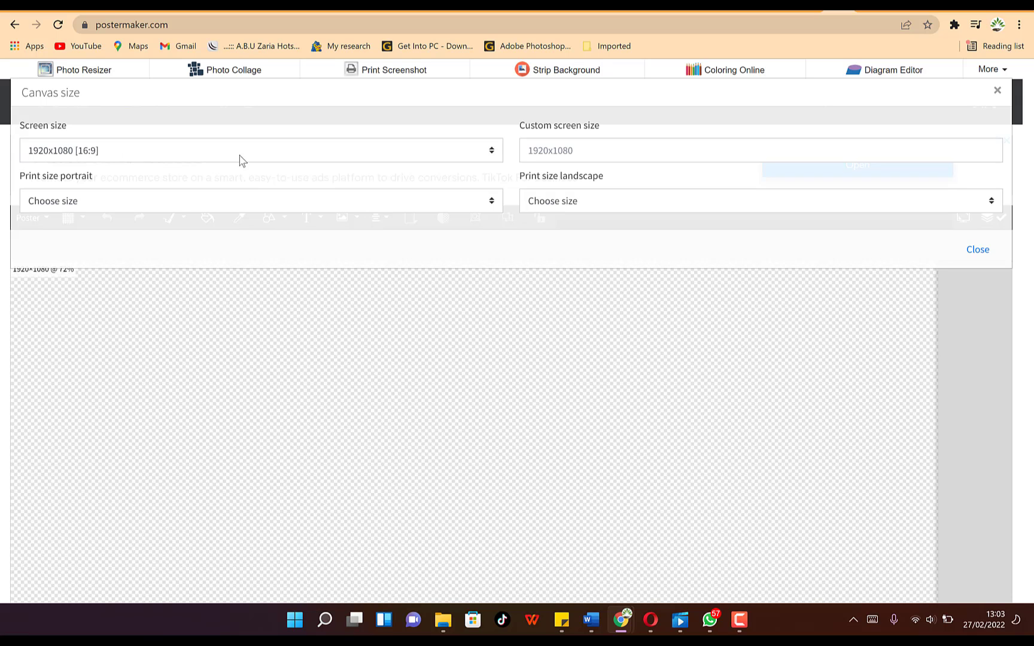
left_click(982, 252)
scroll(430, 335, "down", 4)
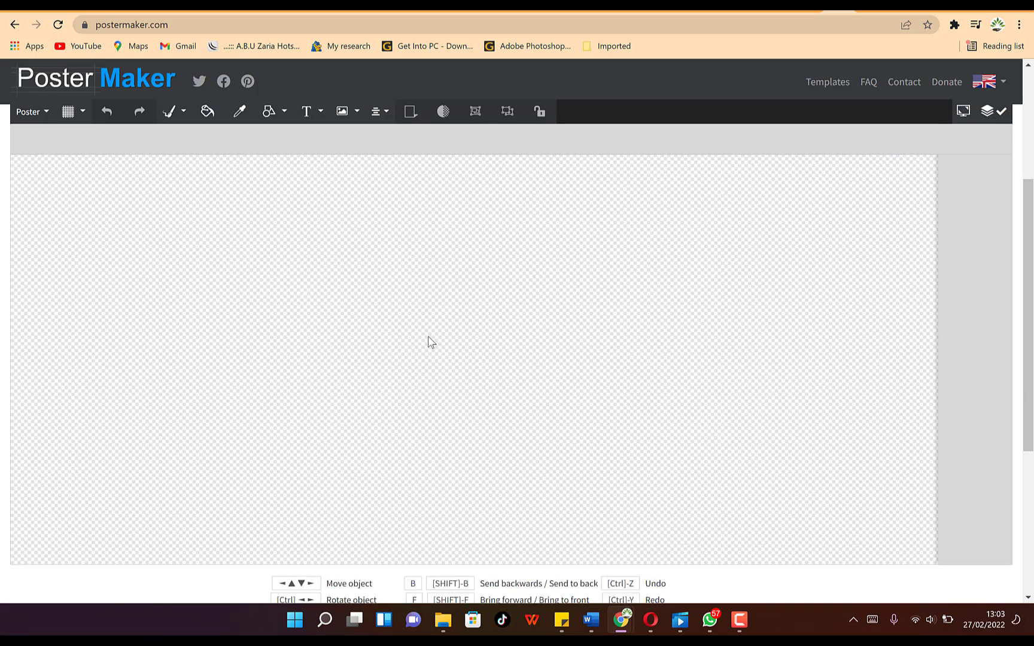
scroll(433, 318, "up", 3)
scroll(239, 302, "down", 1)
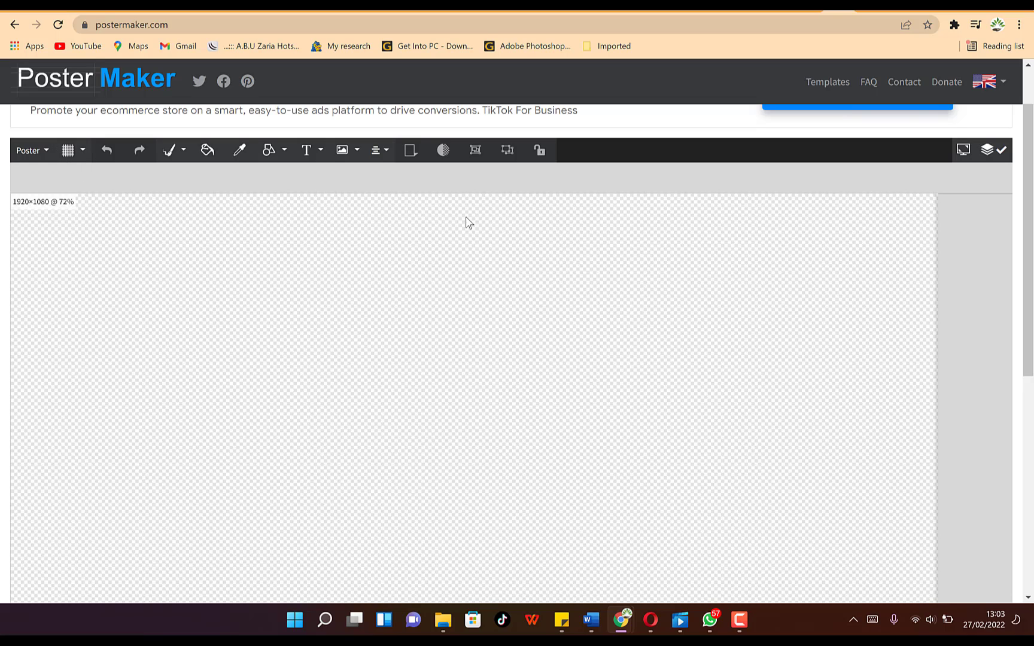
- Choose the blue-purple abstract background, shift its crop slightly upward, and apply it
left_click(47, 154)
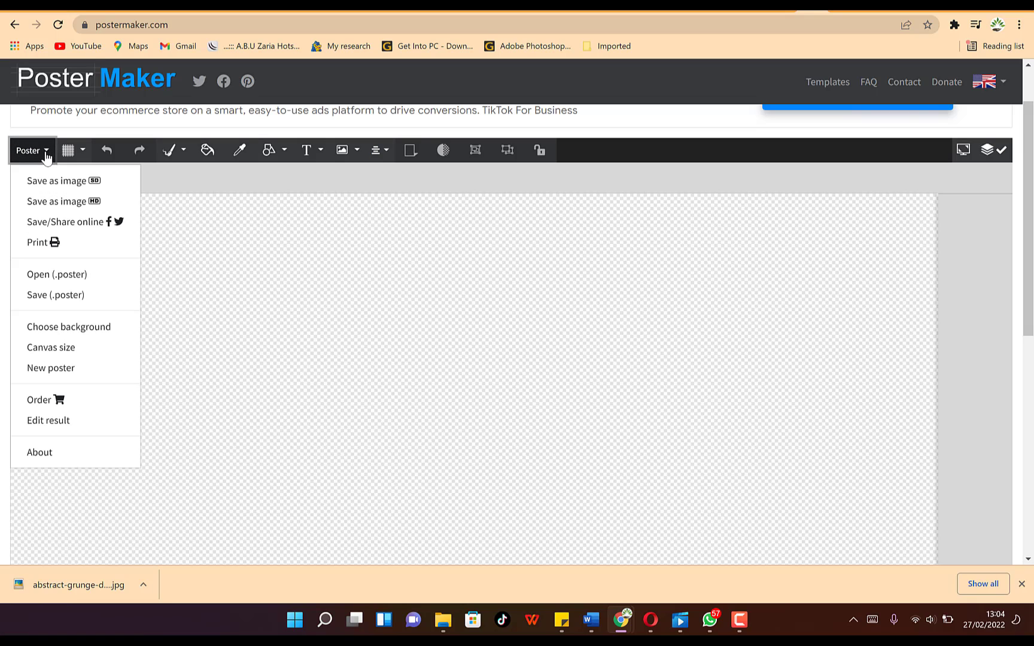
left_click(95, 328)
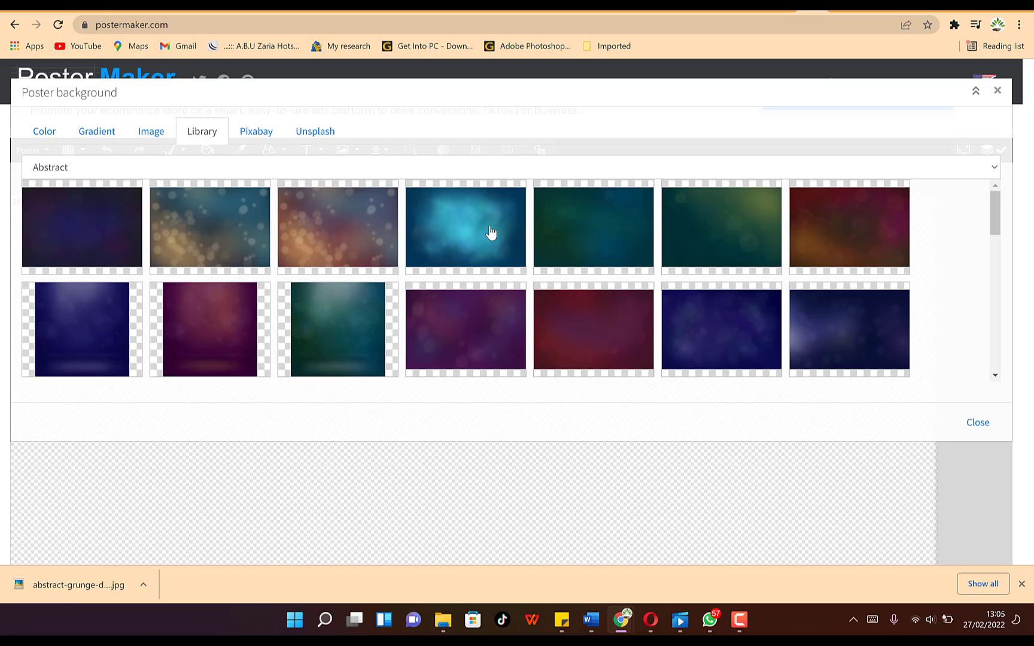
scroll(805, 299, "down", 3)
scroll(634, 251, "down", 6)
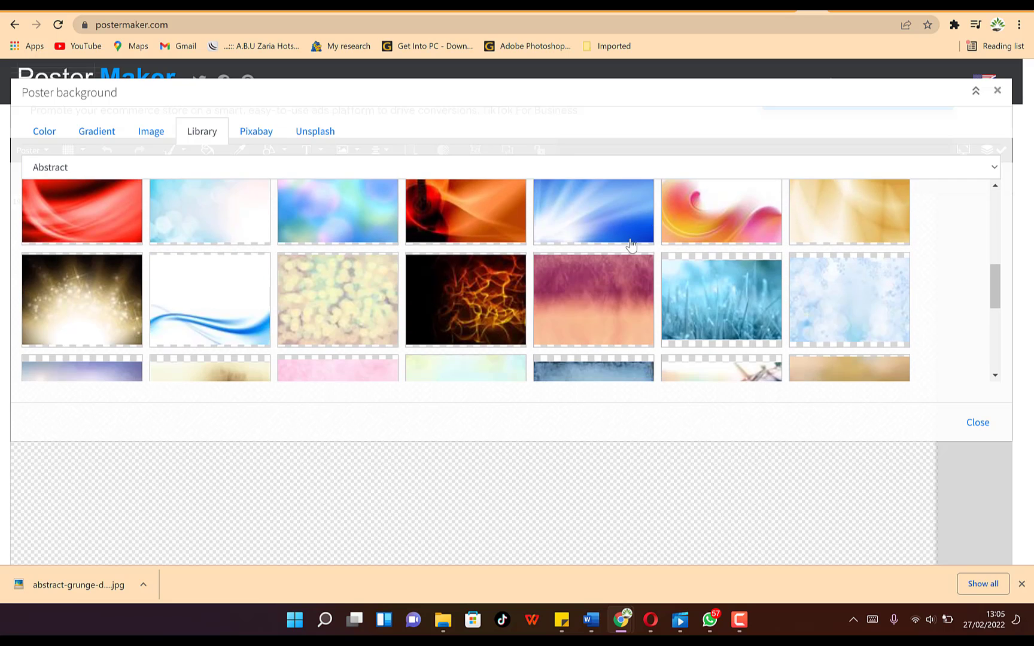
scroll(565, 254, "up", 3)
scroll(561, 254, "up", 5)
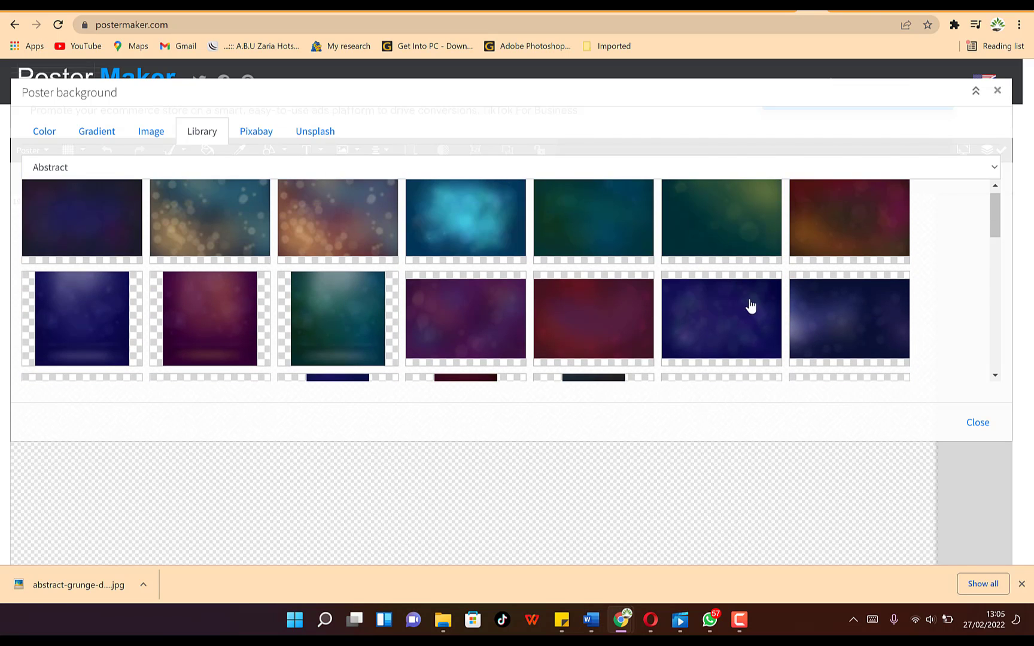
left_click(717, 312)
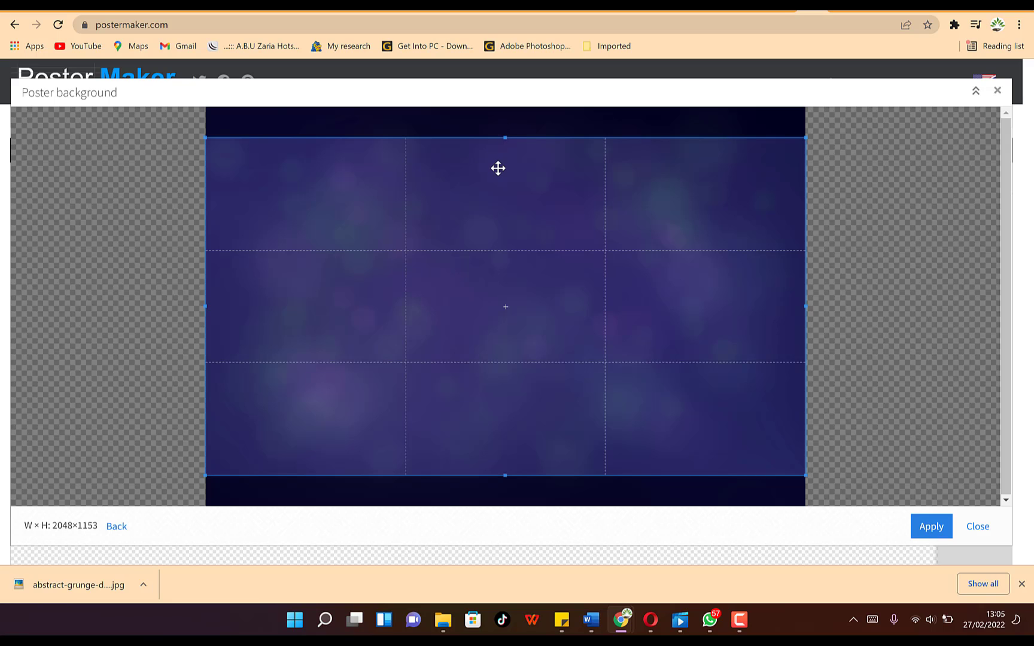
mouse_move(498, 168)
left_mouse_down()
mouse_move(496, 141)
mouse_move(491, 205)
mouse_move(491, 167)
left_mouse_up()
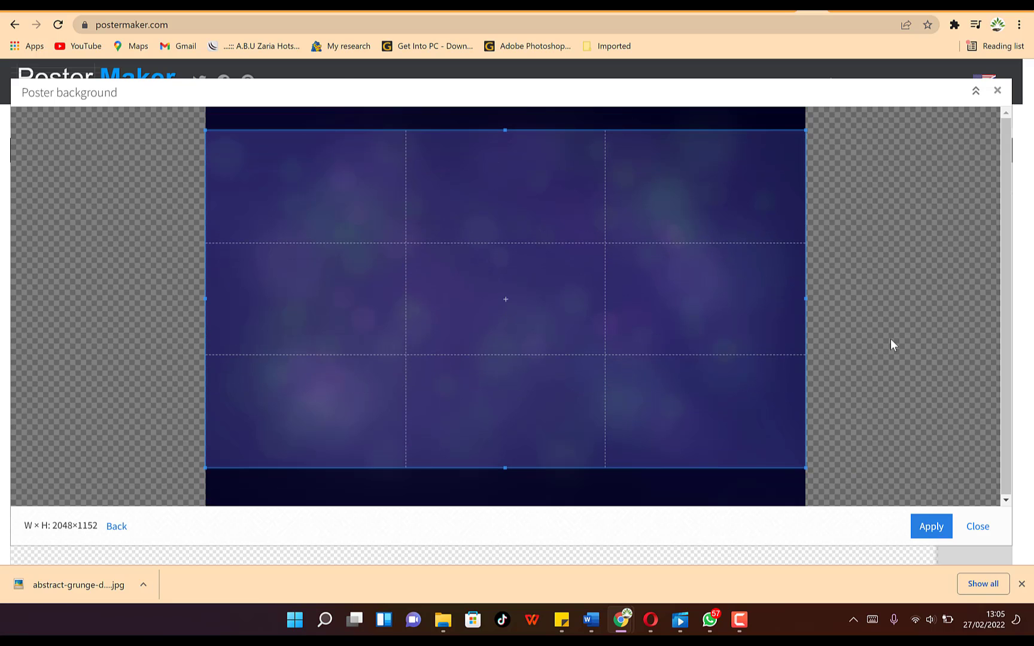
left_click(927, 537)
- Bring up the toolbar's images and ornaments dropdown
scroll(478, 336, "down", 5)
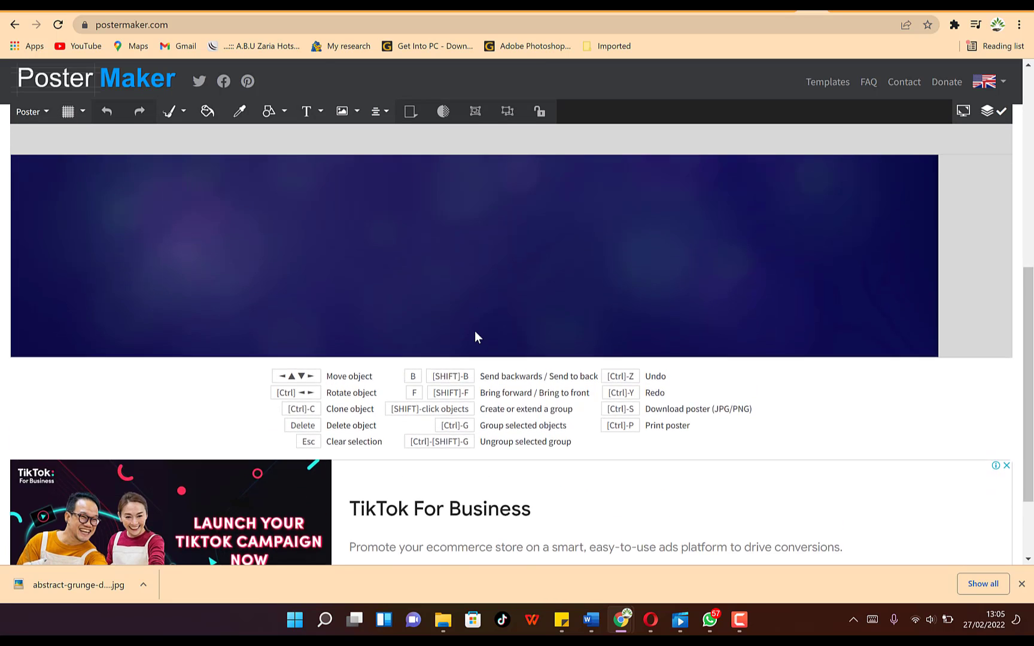
scroll(474, 331, "up", 5)
scroll(440, 334, "down", 5)
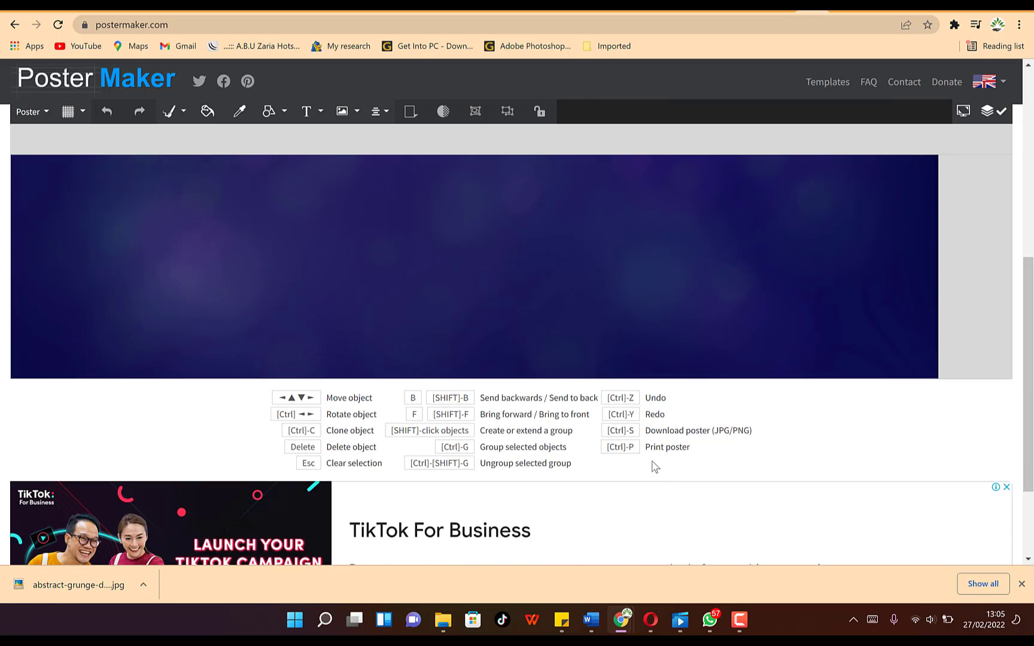
scroll(436, 344, "up", 5)
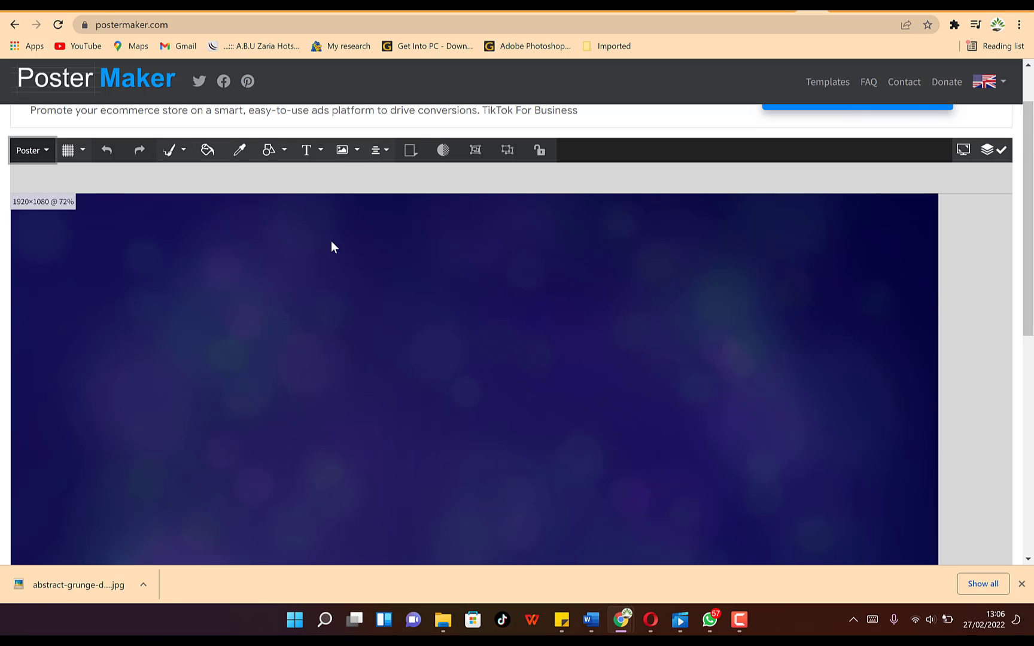
left_click(357, 152)
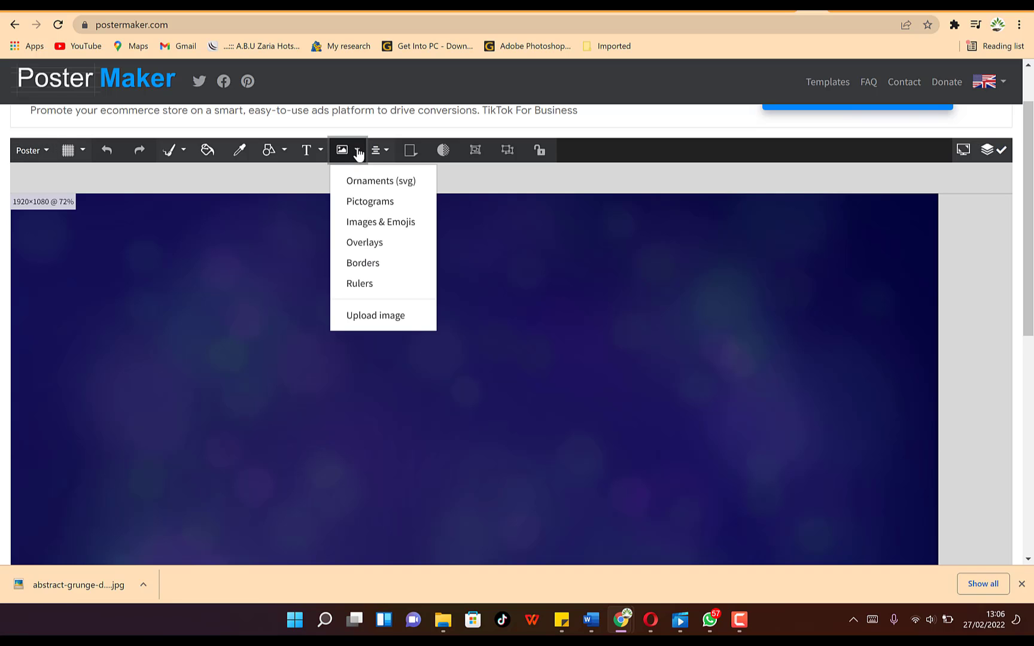
- Browse the Pictograms collection, then close it and return to the poster
left_click(380, 208)
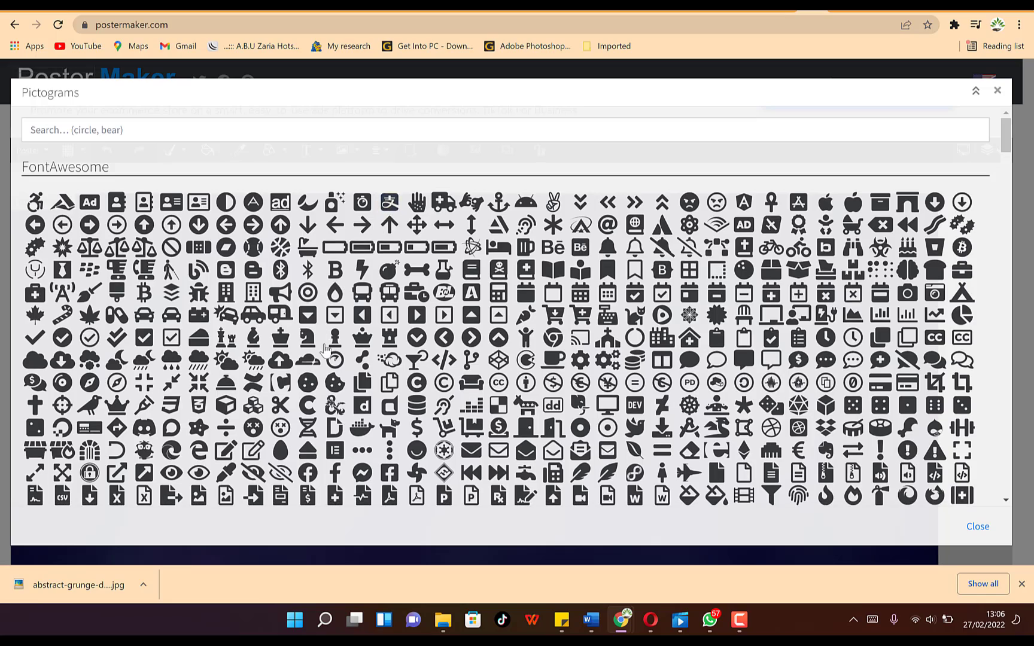
scroll(328, 355, "down", 5)
scroll(328, 355, "down", 15)
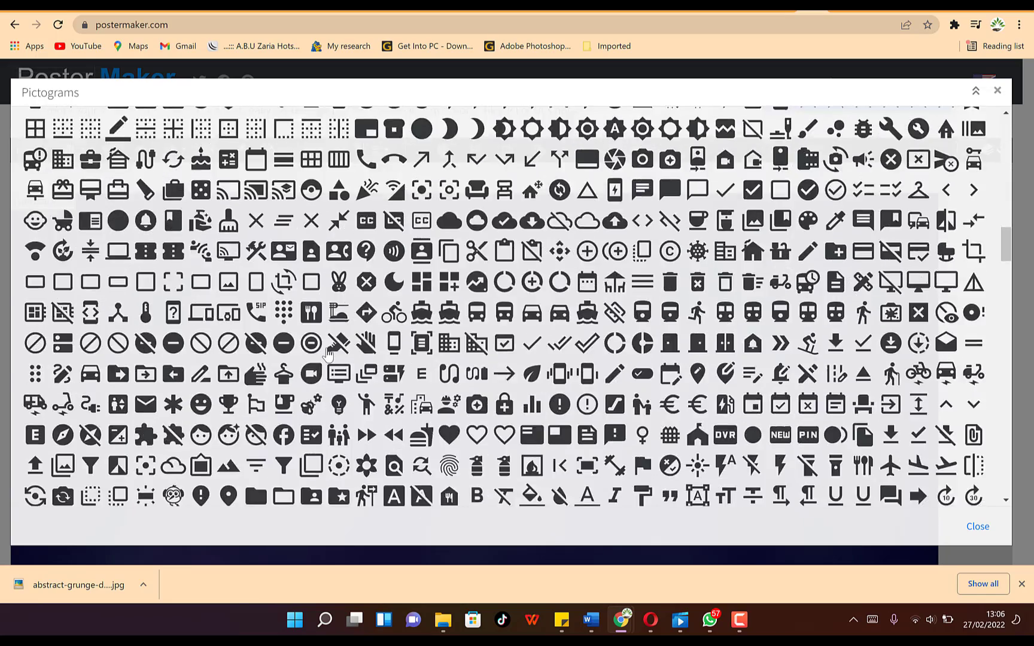
scroll(328, 356, "down", 15)
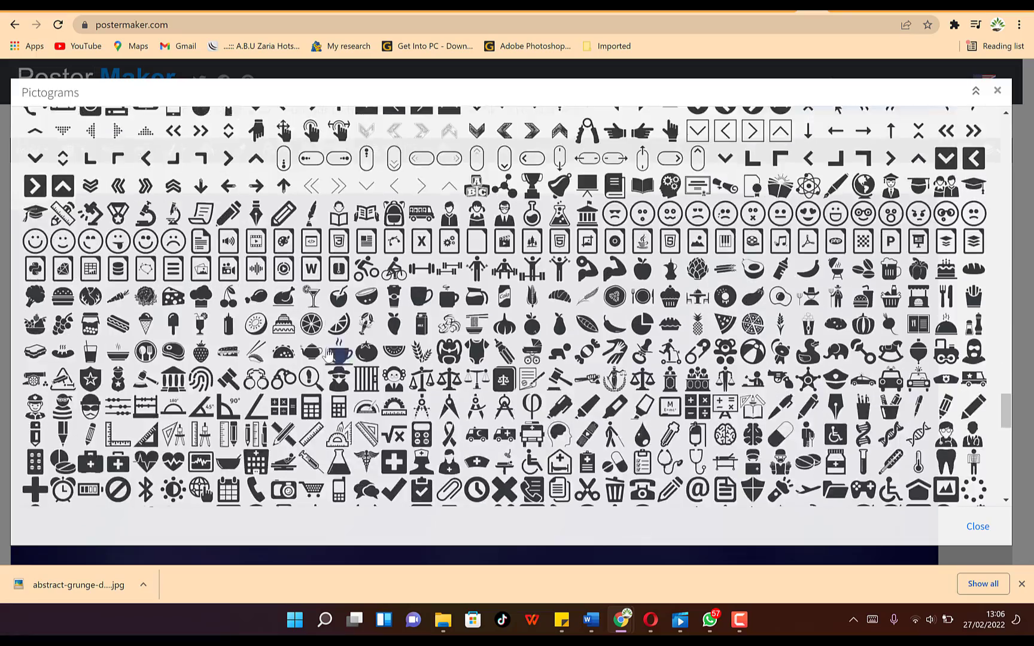
scroll(371, 365, "down", 6)
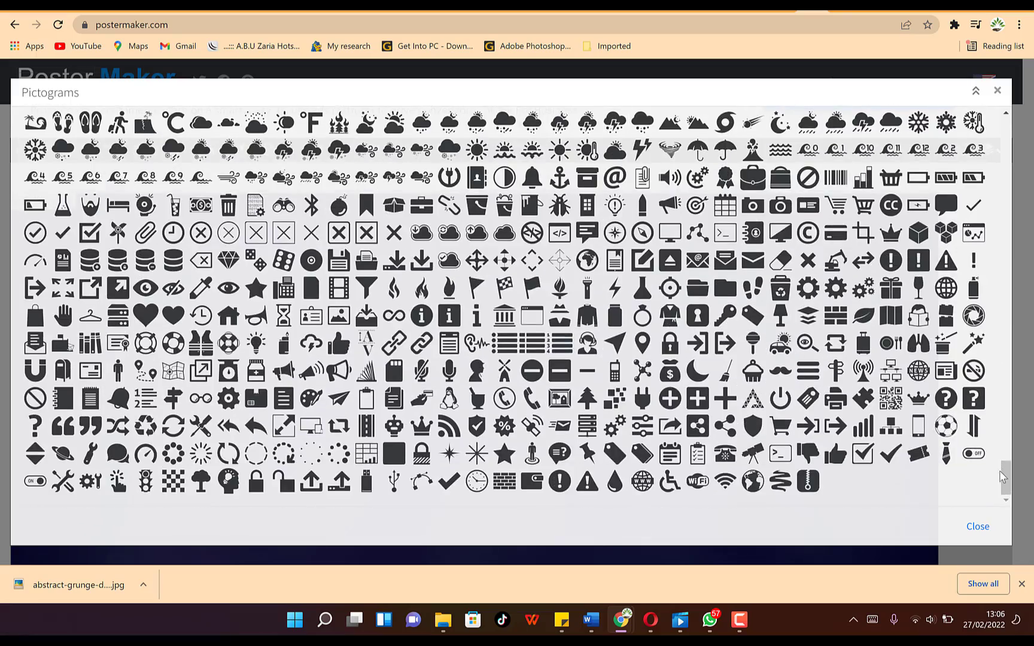
left_click_drag(1002, 477, 1008, 141)
left_click(120, 273)
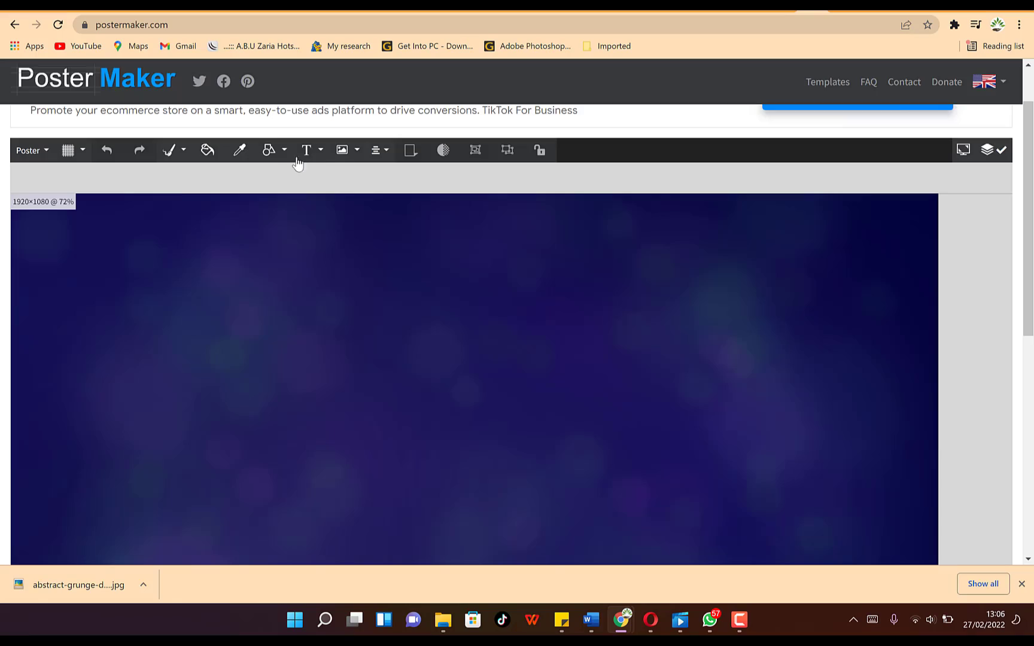
- Add the cartoon horse from the Images & Emojis Animals category
left_click(356, 152)
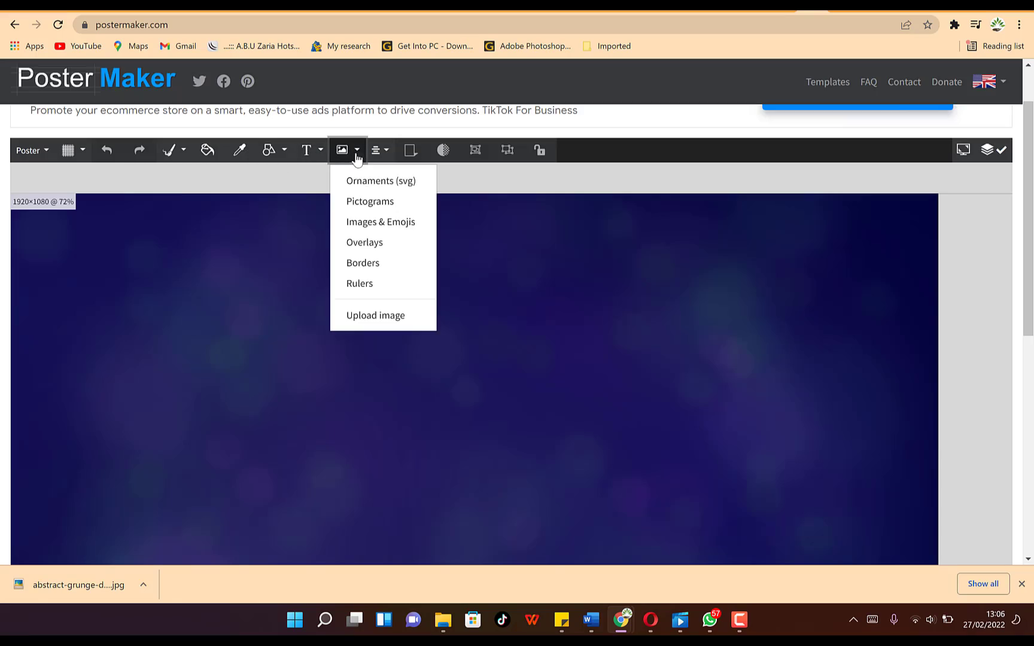
left_click(381, 231)
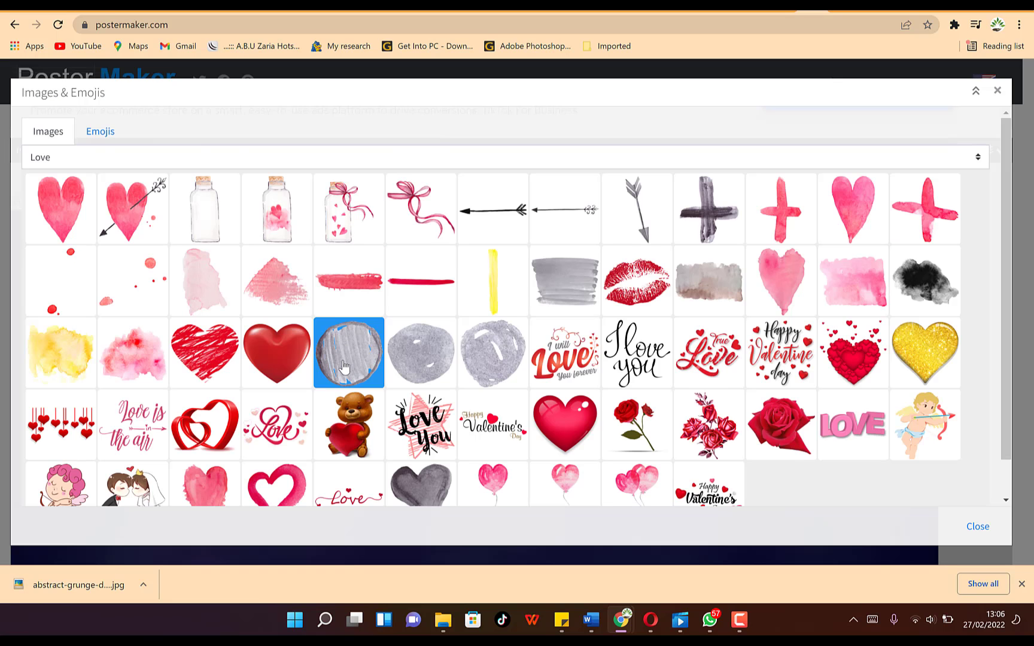
scroll(344, 367, "down", 1)
scroll(350, 320, "up", 1)
left_click(57, 159)
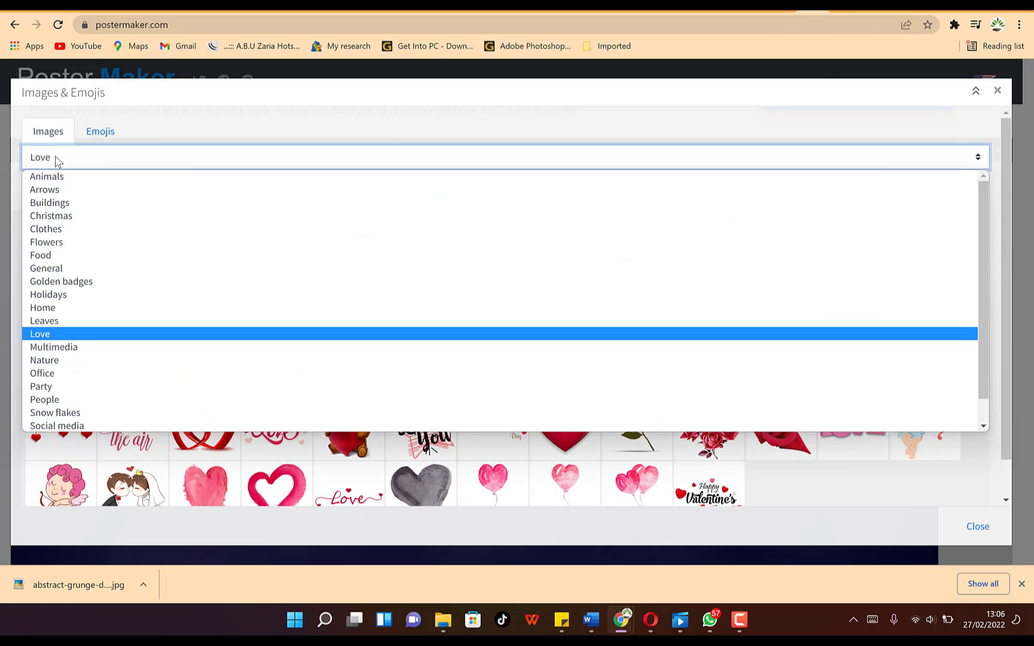
left_click(58, 190)
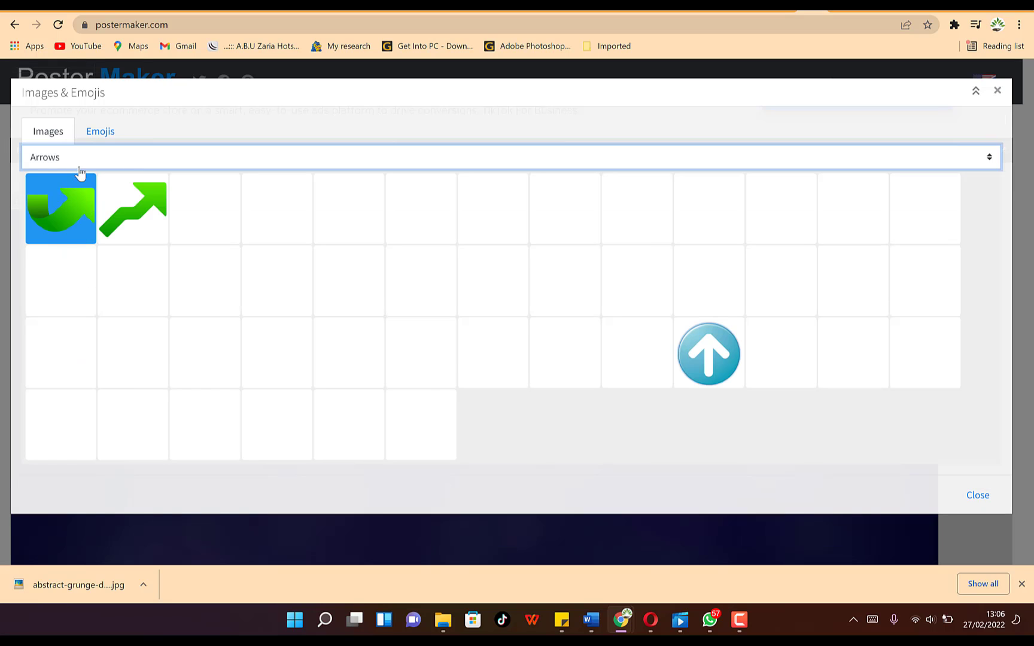
left_click(76, 162)
left_click(72, 176)
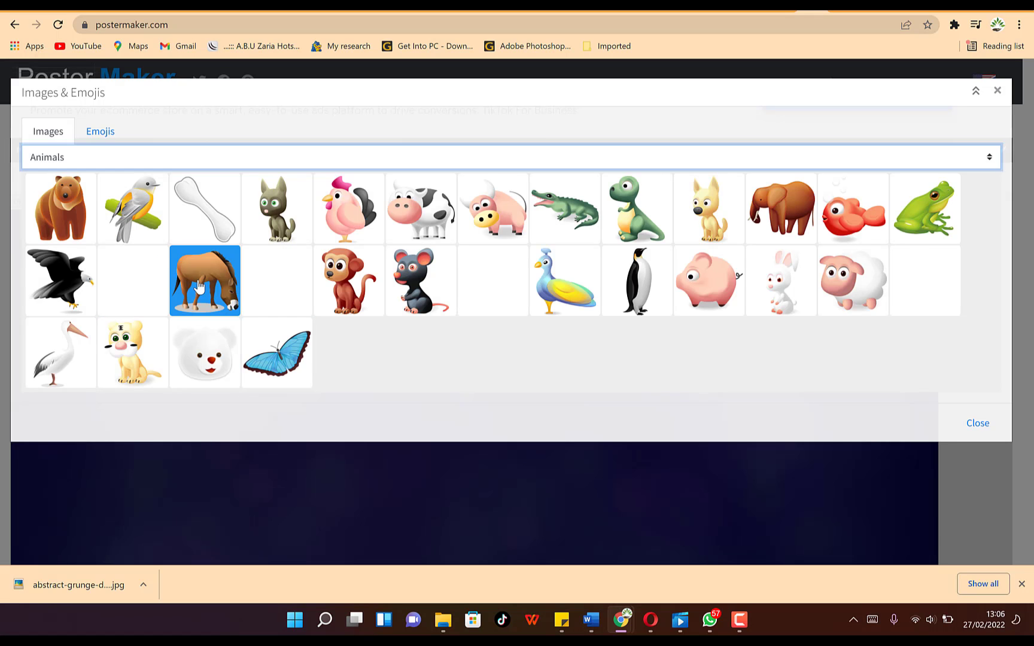
left_click(211, 303)
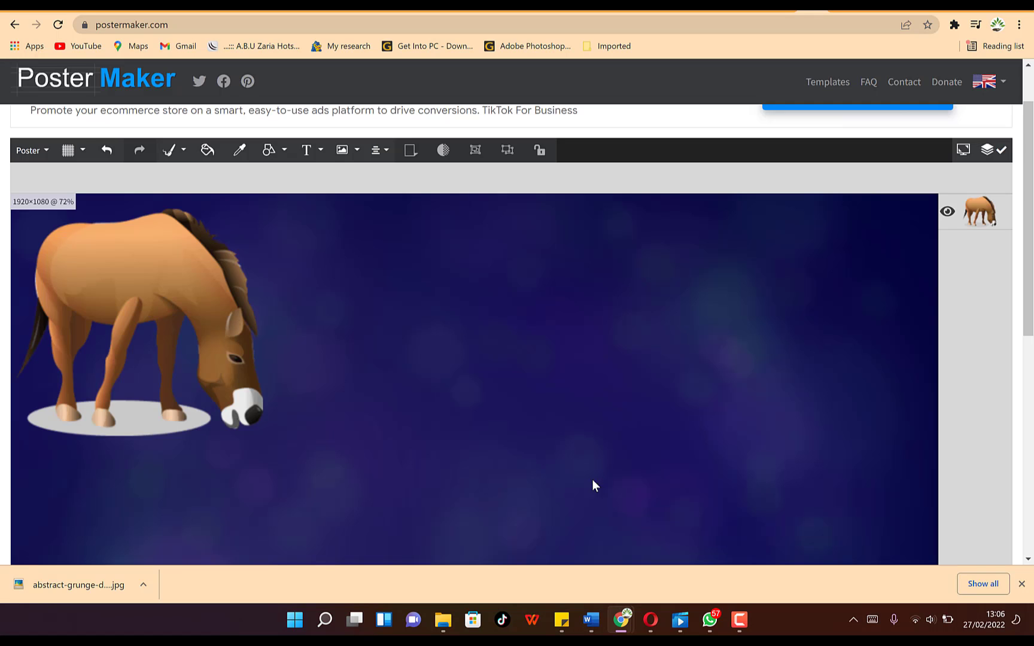
- Move the horse down and to the right on the poster
left_click_drag(122, 337, 215, 438)
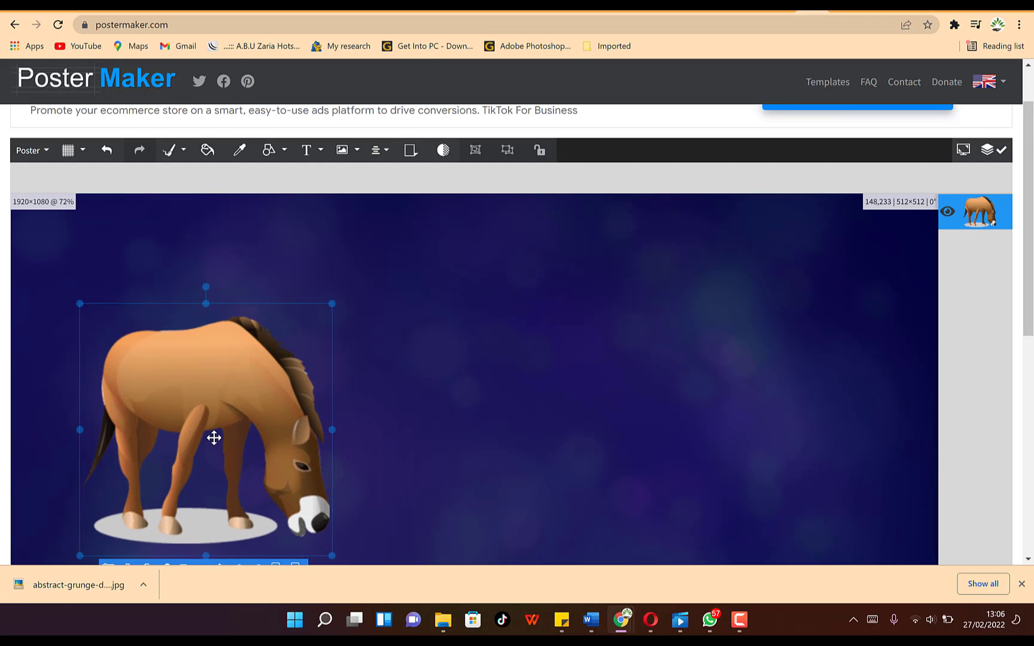
scroll(457, 326, "down", 2)
left_click_drag(211, 263, 207, 308)
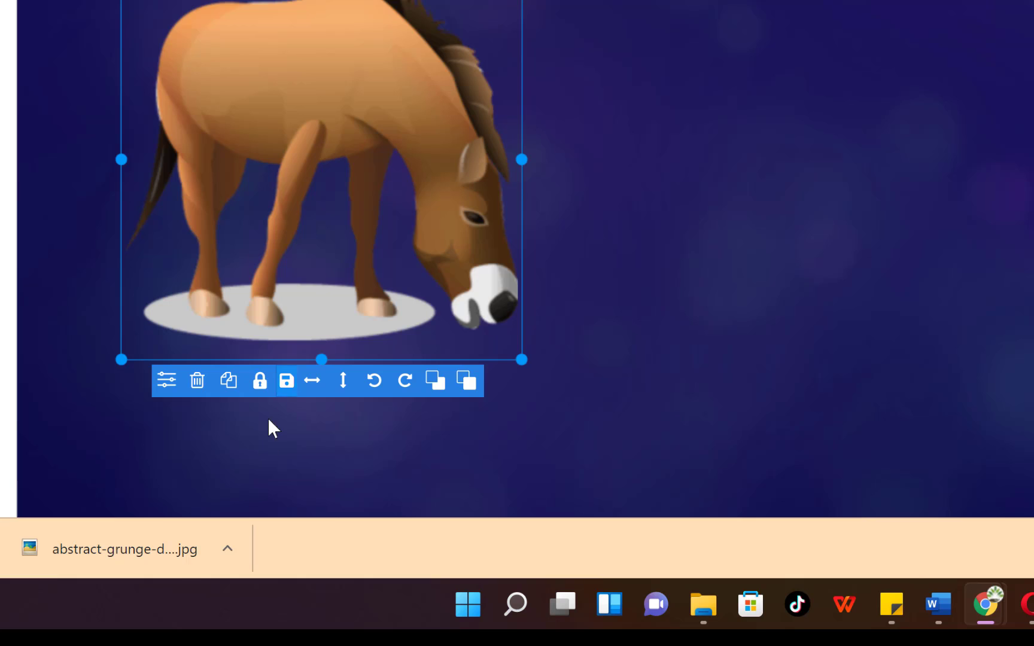
- Try horizontal and vertical flips, keep the horse upright facing right, then enlarge it
left_click(312, 383)
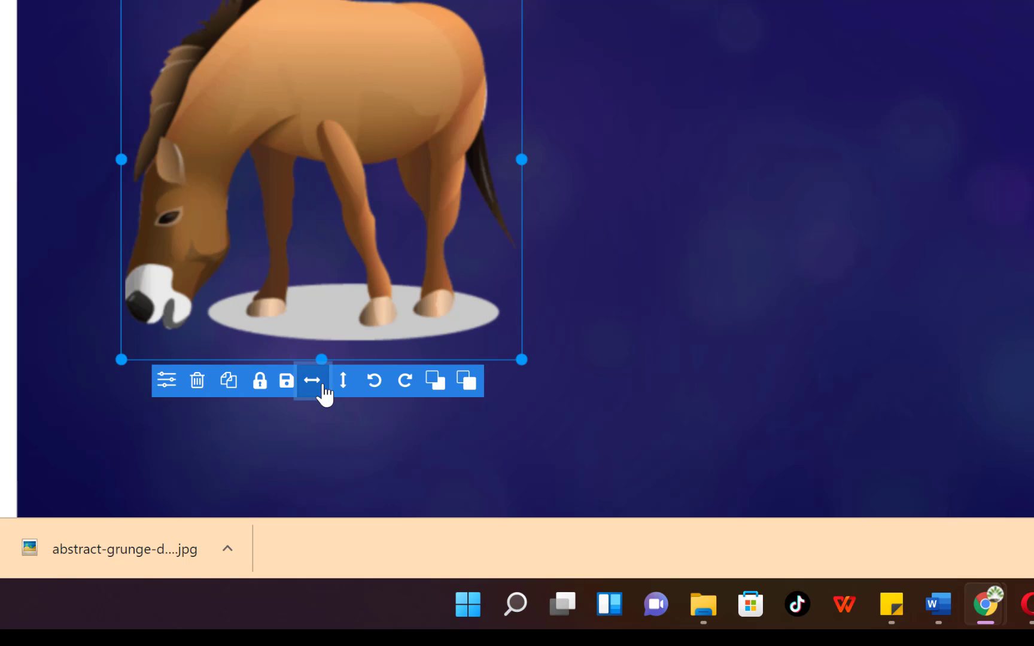
left_click(324, 393)
left_click(335, 395)
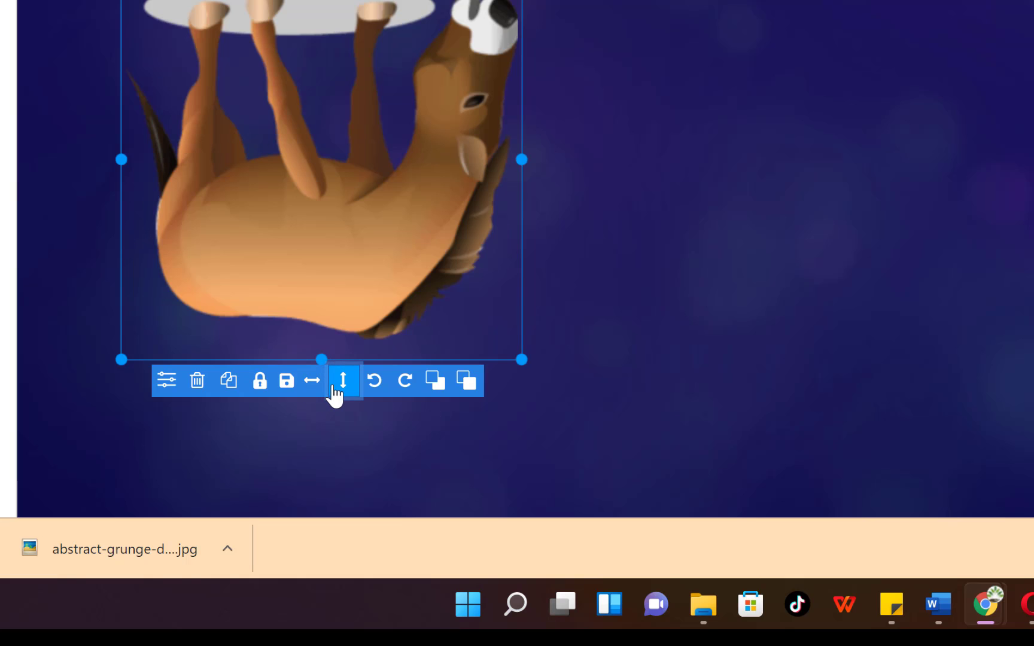
left_click(335, 394)
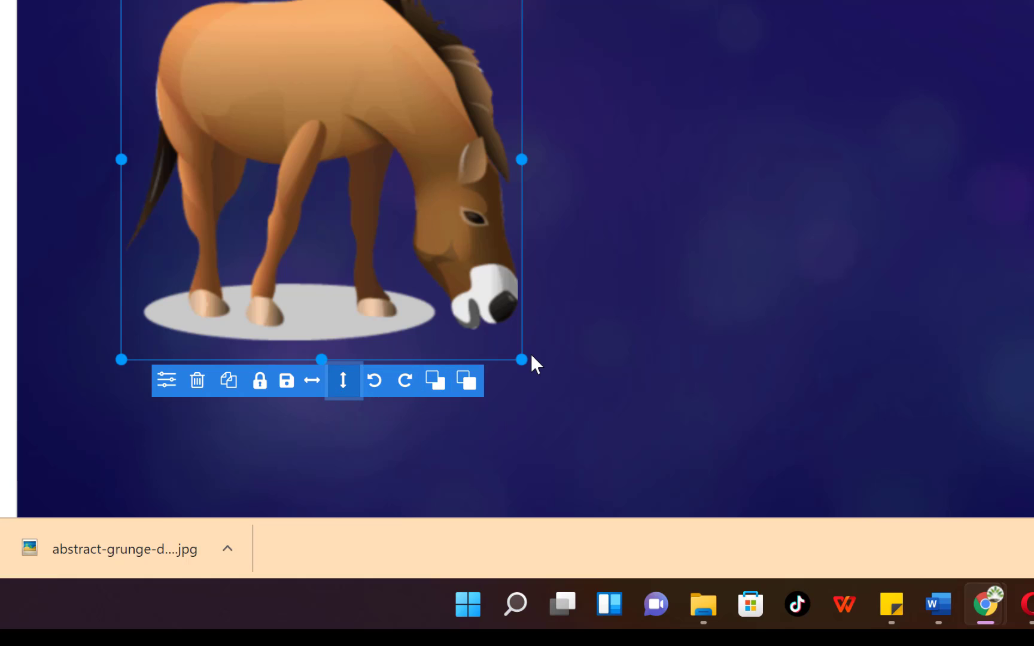
left_click_drag(521, 358, 627, 445)
- Nudge the horse slightly into place, then choose Upload image from the image dropdown
left_click(774, 299)
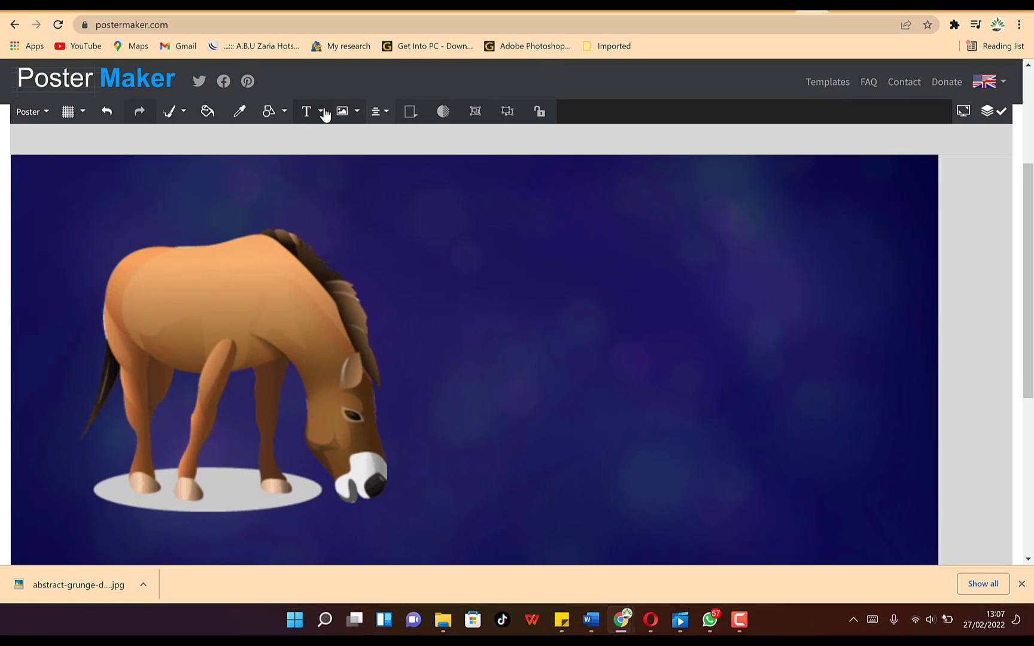
scroll(429, 366, "down", 3)
scroll(426, 368, "up", 3)
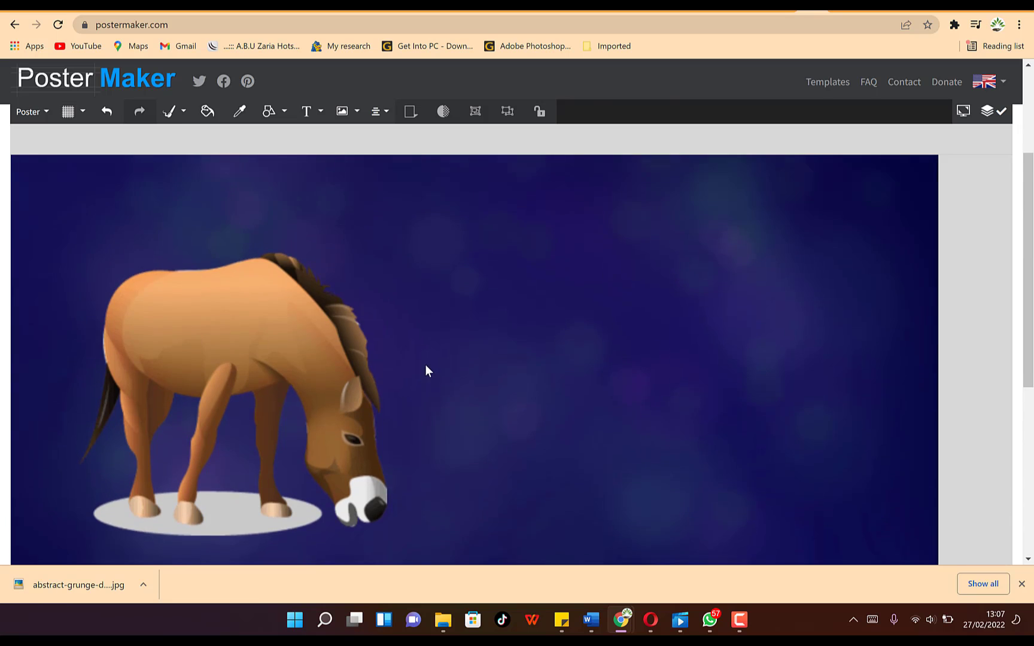
left_click_drag(191, 341, 197, 387)
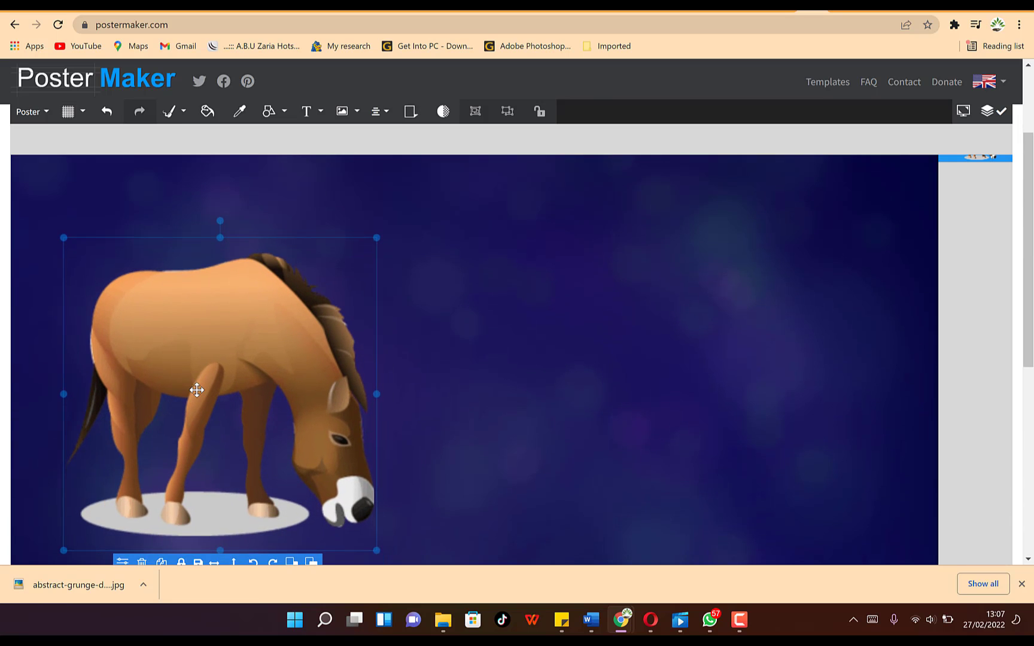
left_click(357, 113)
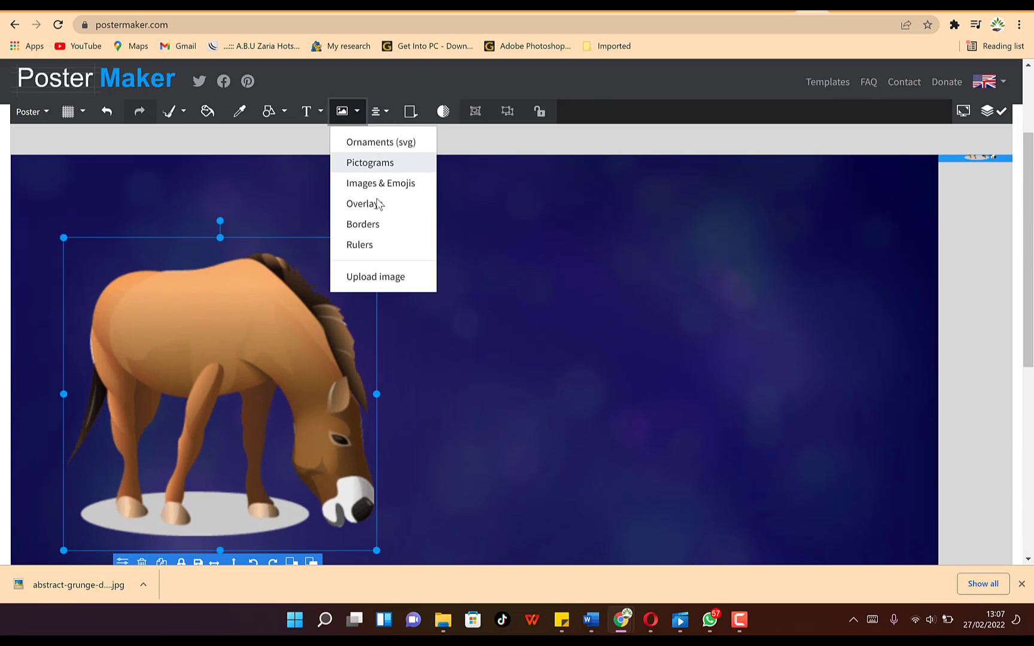
left_click(381, 276)
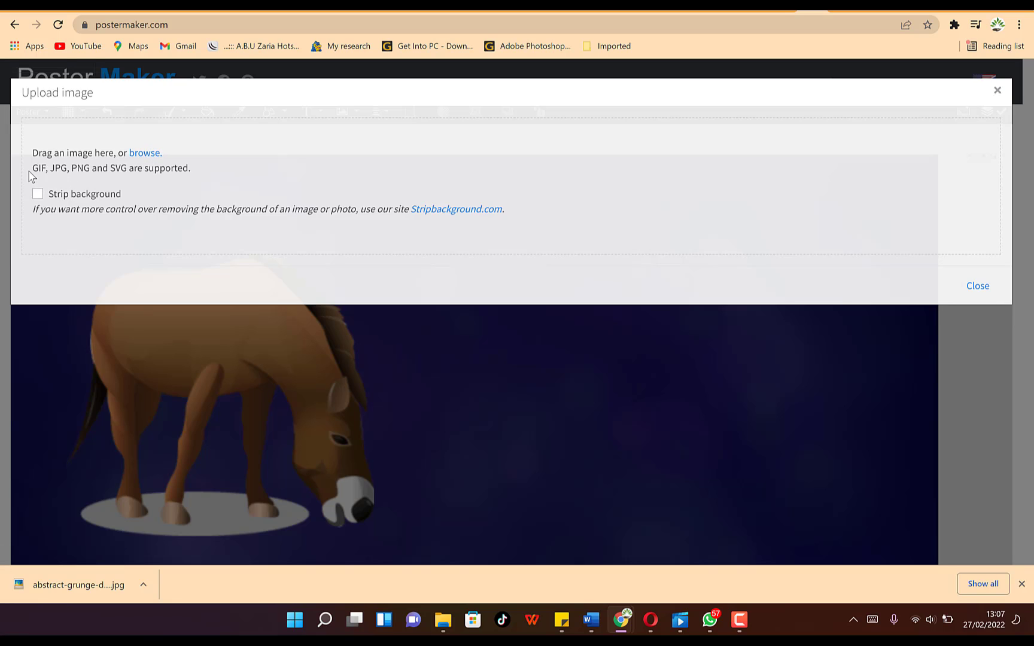
- Pick the portrait photo from the Pictures folder and open it for upload
left_click(145, 153)
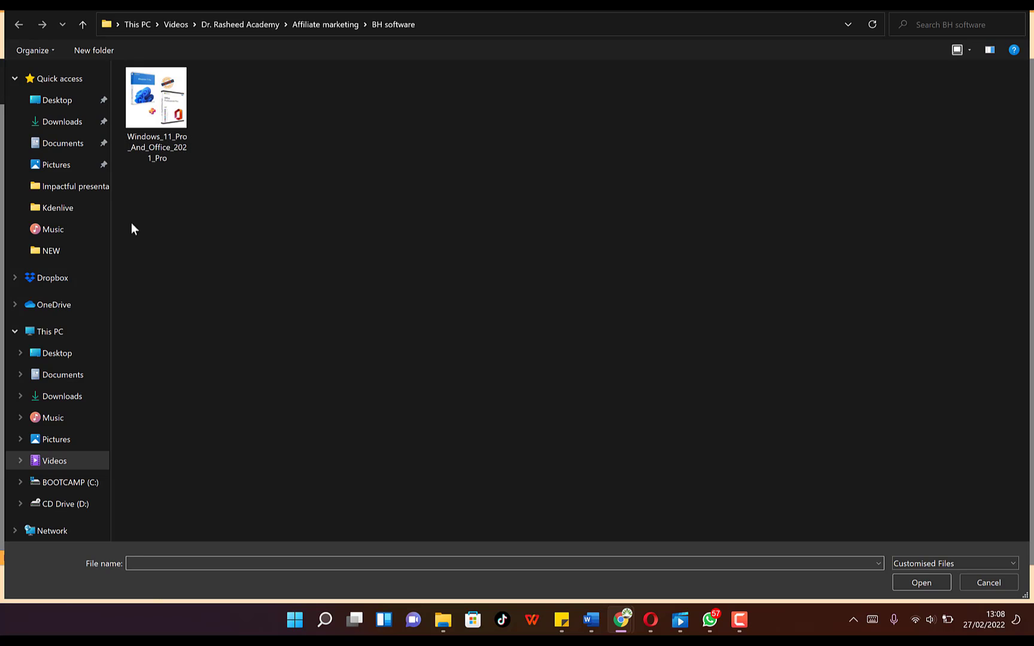
left_click(45, 169)
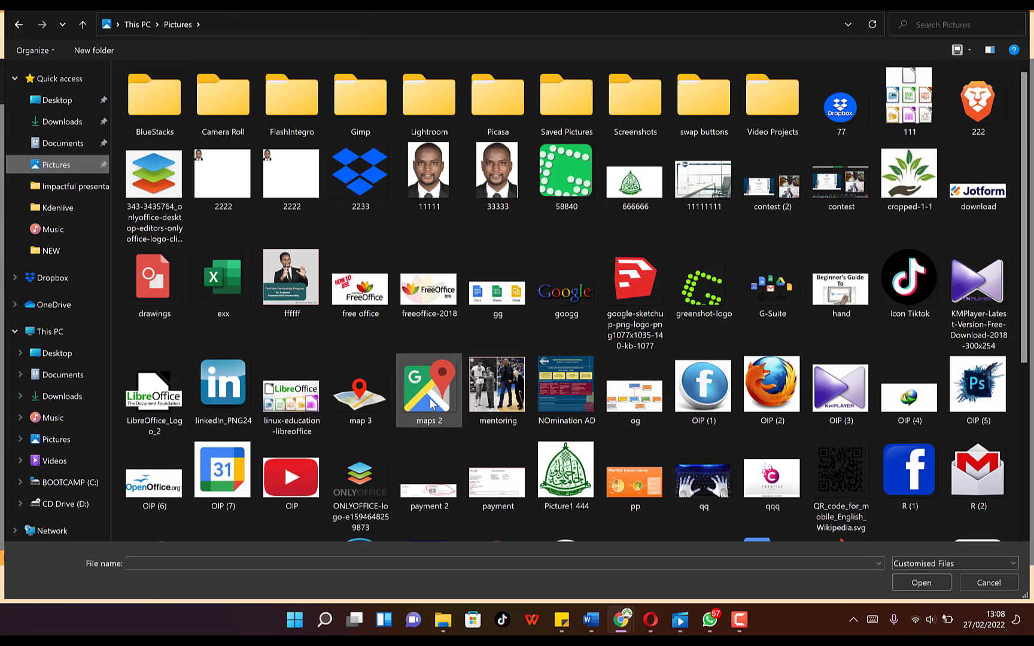
scroll(592, 419, "down", 3)
left_click(566, 398)
left_click(917, 582)
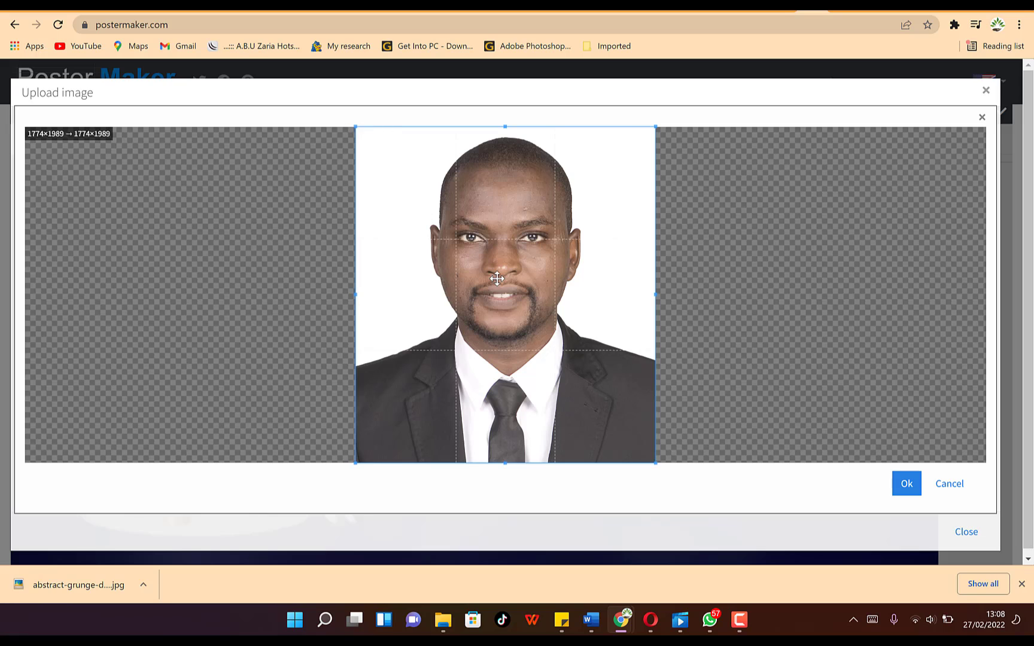
- Crop the portrait slightly to 1774×1981, place it, and drag it to the right side
mouse_move(497, 279)
left_mouse_down()
mouse_move(486, 274)
mouse_move(496, 272)
left_mouse_up()
mouse_move(655, 125)
left_mouse_down()
mouse_move(524, 277)
mouse_move(667, 122)
mouse_move(655, 126)
left_mouse_up()
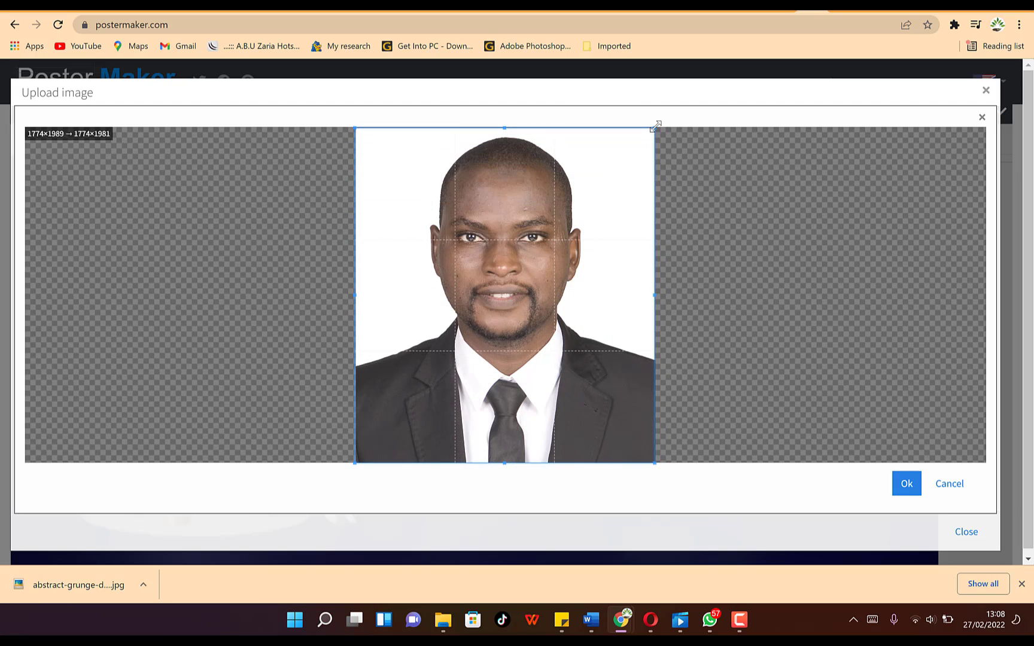
left_click(907, 485)
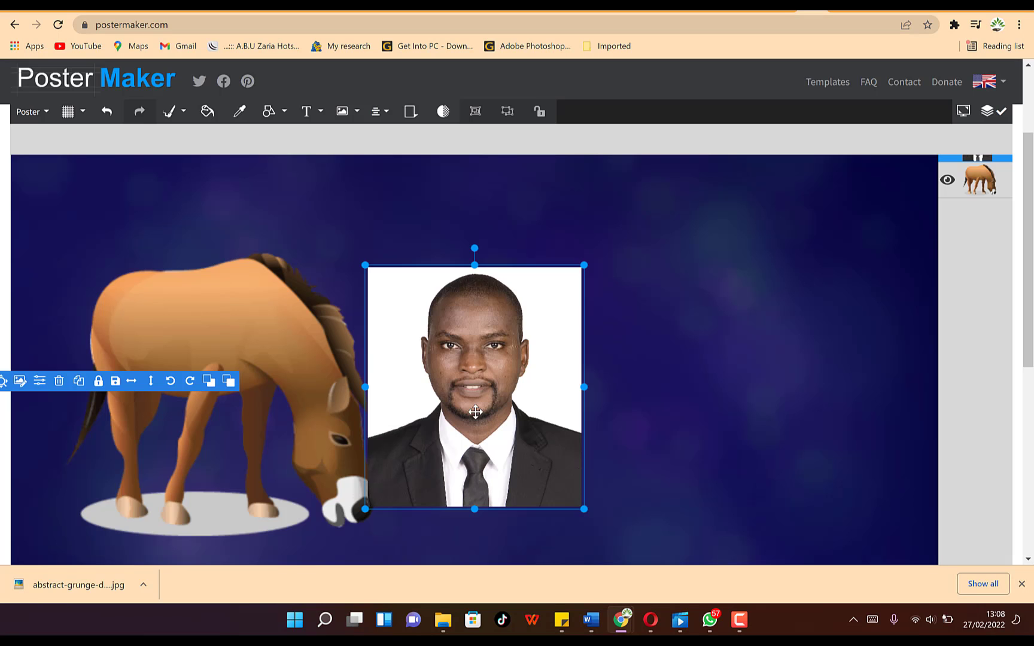
left_click_drag(475, 412, 765, 411)
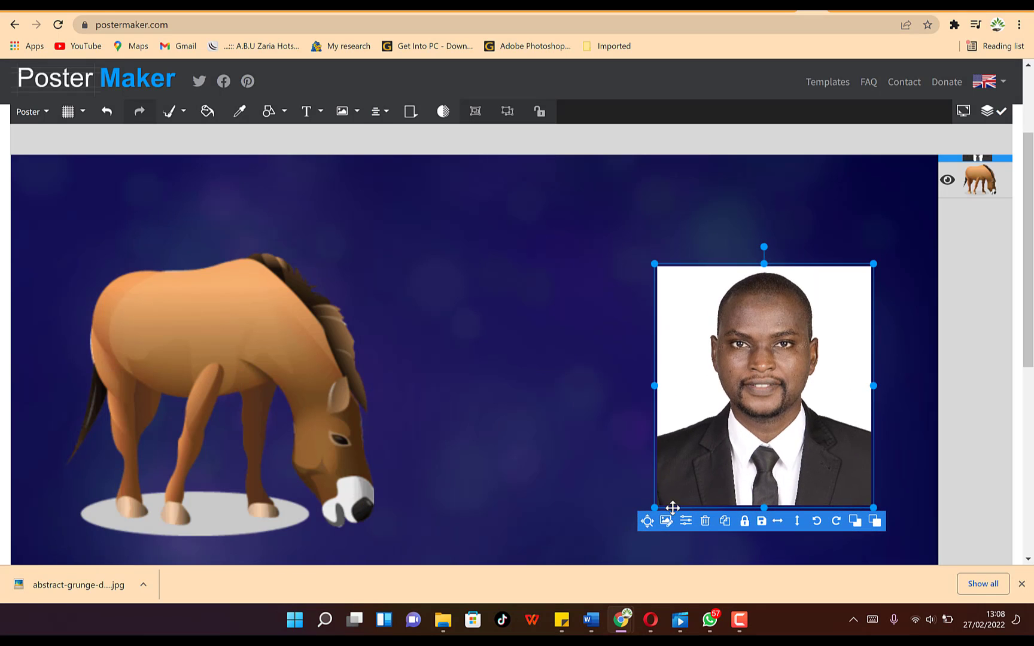
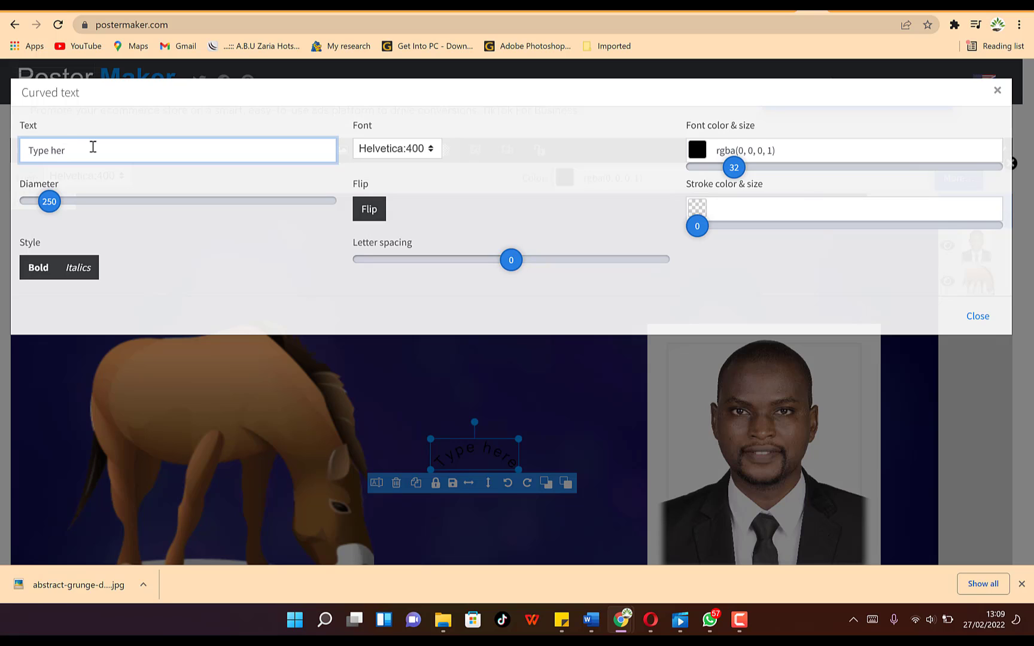
- Replace the placeholder with 'Dr. Rasheed' and set the curve diameter to 243, arcing upward
key("BackSpace")
key("BackSpace")
key("BackSpace")
key("BackSpace")
key("BackSpace")
key("BackSpace")
key("BackSpace")
key("BackSpace")
type("Dr. Rasheed")
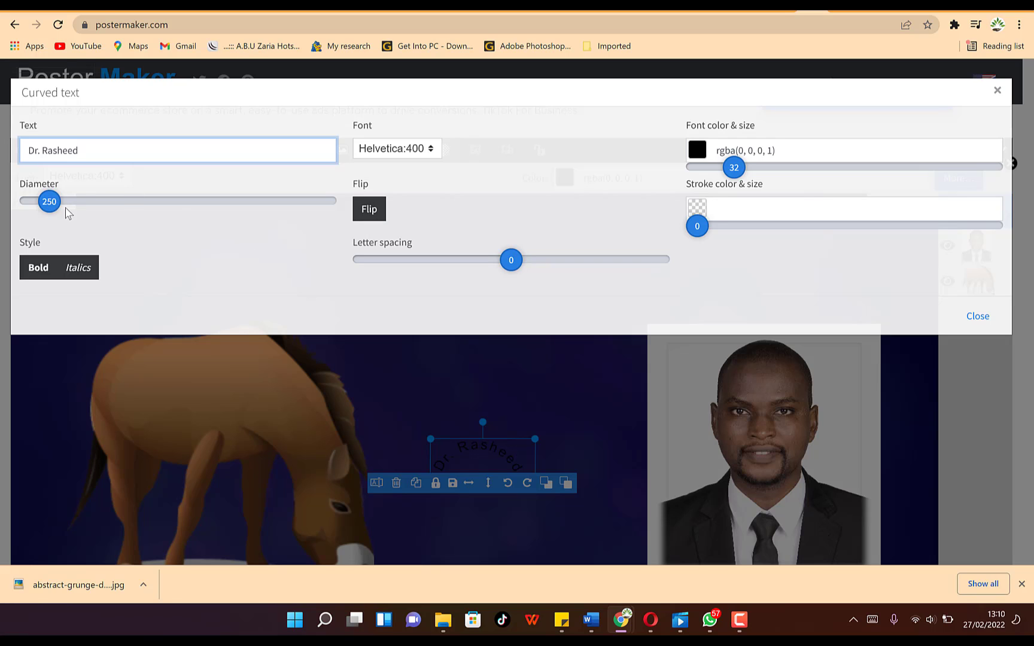
mouse_move(50, 202)
left_mouse_down()
mouse_move(81, 203)
mouse_move(30, 202)
mouse_move(88, 217)
mouse_move(49, 221)
left_mouse_up()
left_click(373, 216)
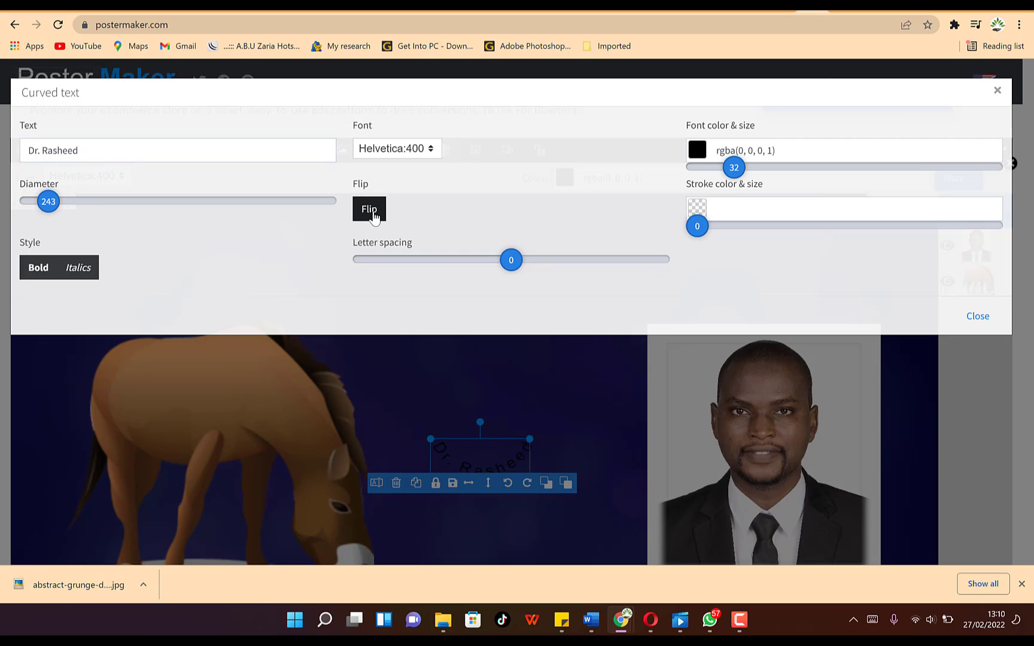
left_click(373, 216)
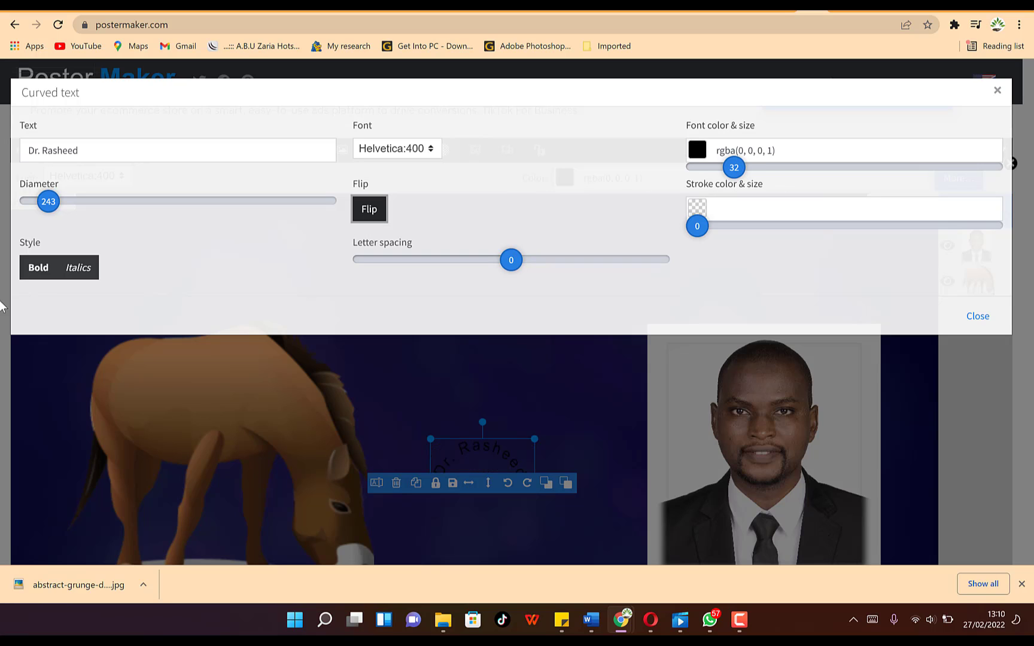
- Make the curved text white with letter spacing -3, leaving it neither bold nor italic
left_click(710, 146)
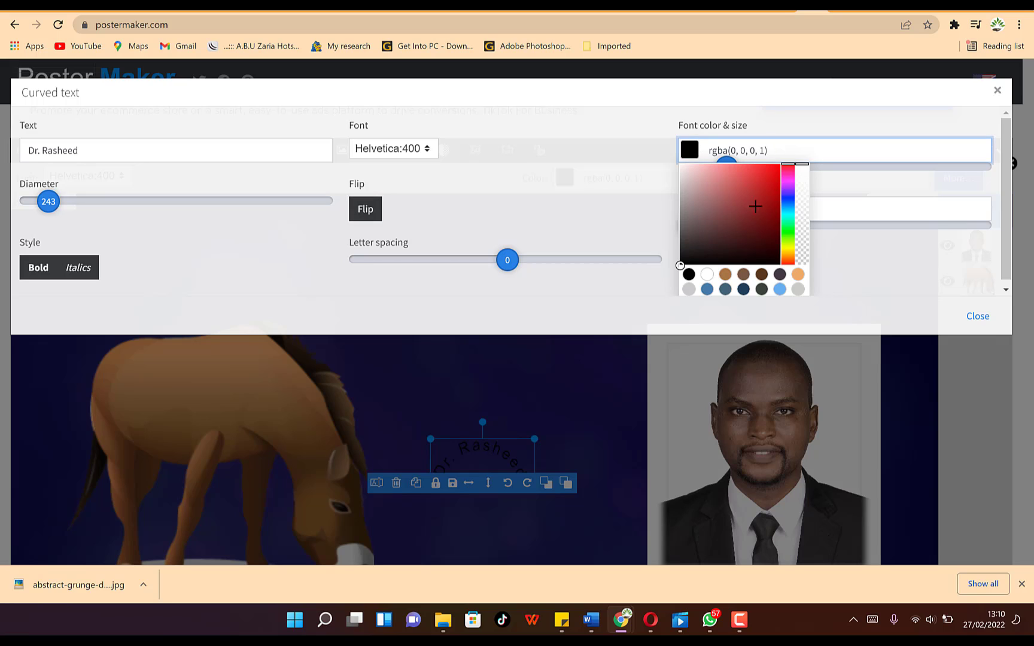
left_click(774, 172)
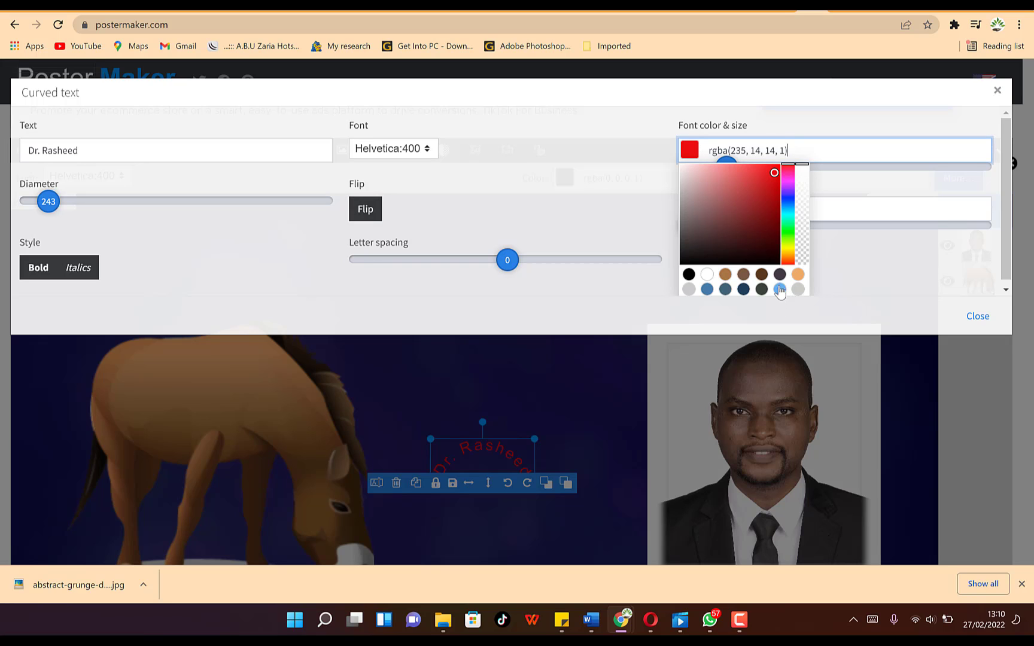
left_click(707, 274)
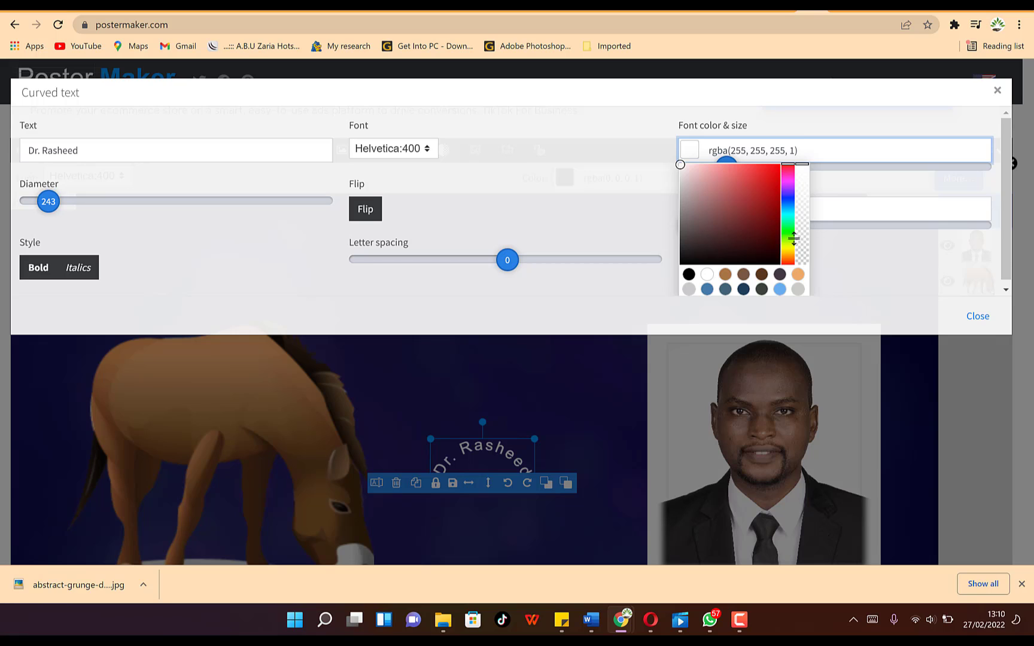
left_click_drag(486, 261, 477, 270)
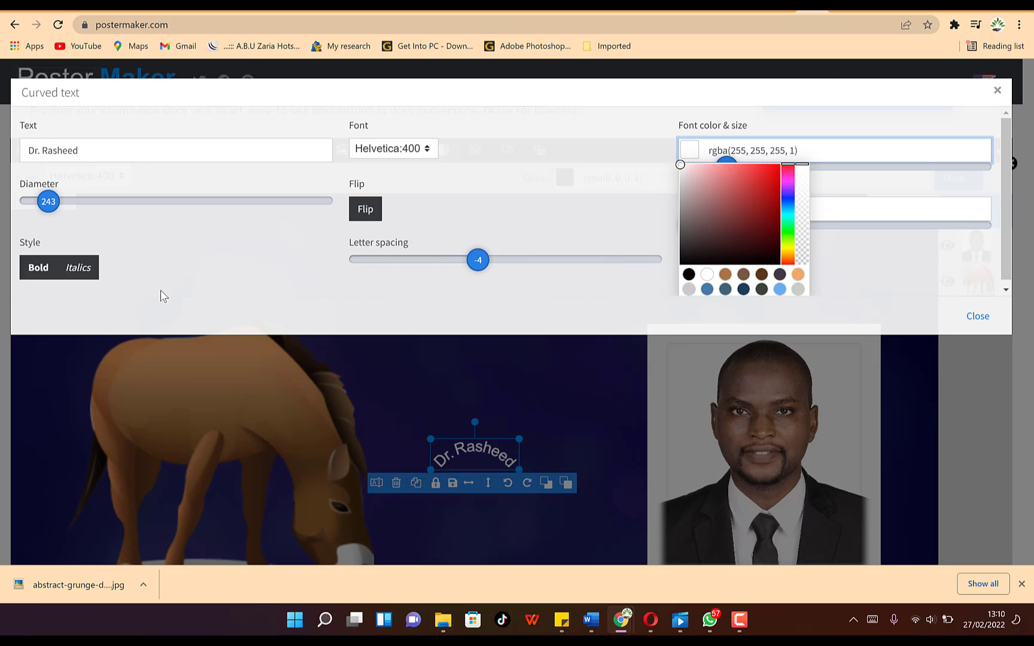
left_click_drag(524, 265, 486, 304)
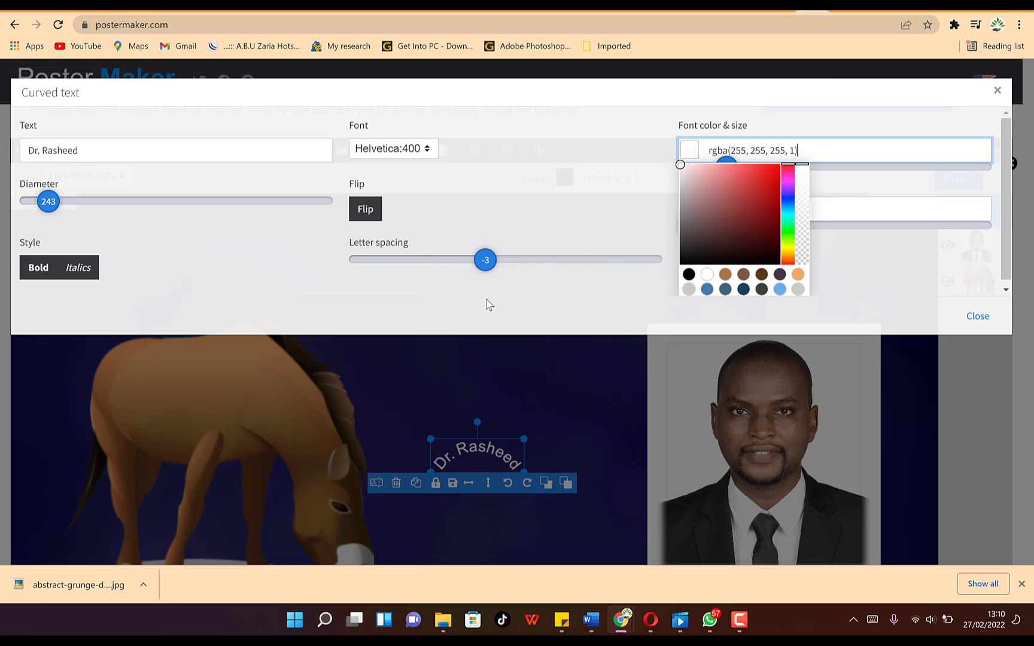
left_click(37, 274)
left_click(67, 272)
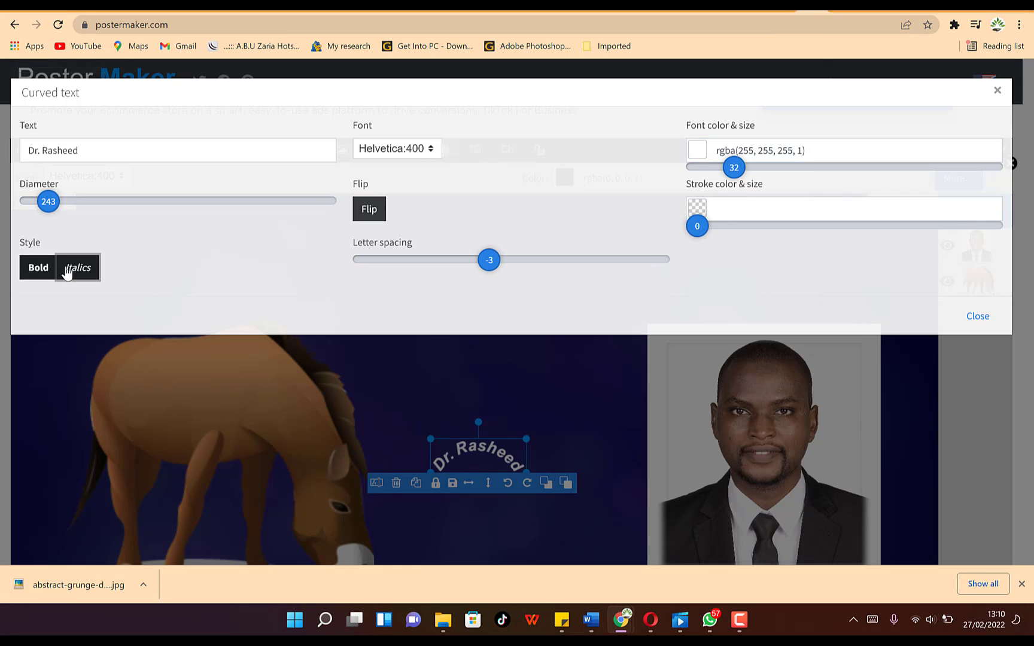
left_click(30, 272)
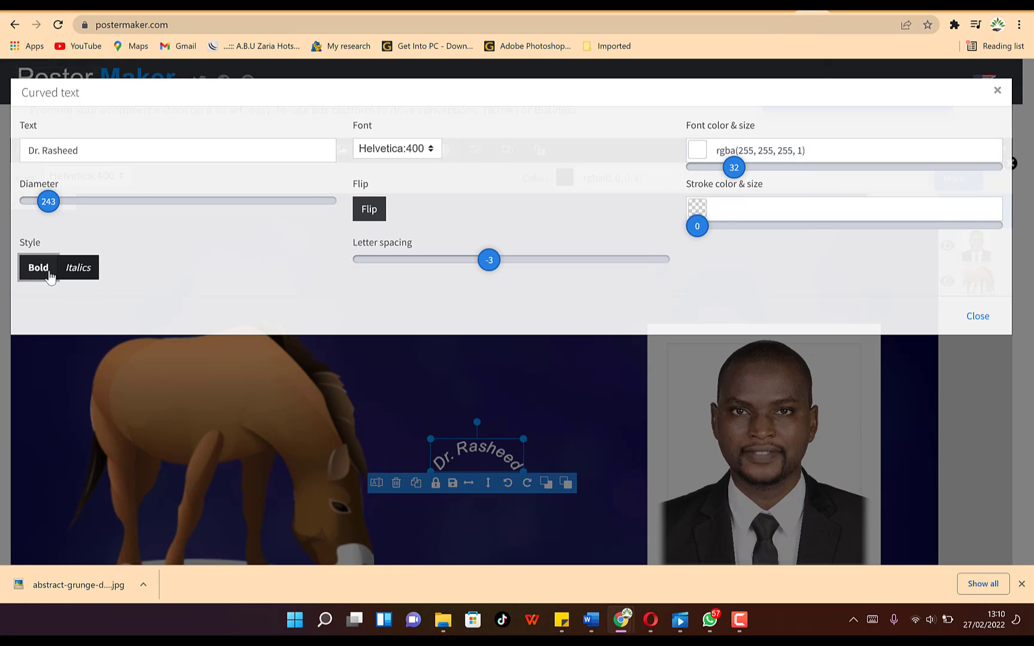
left_click(76, 274)
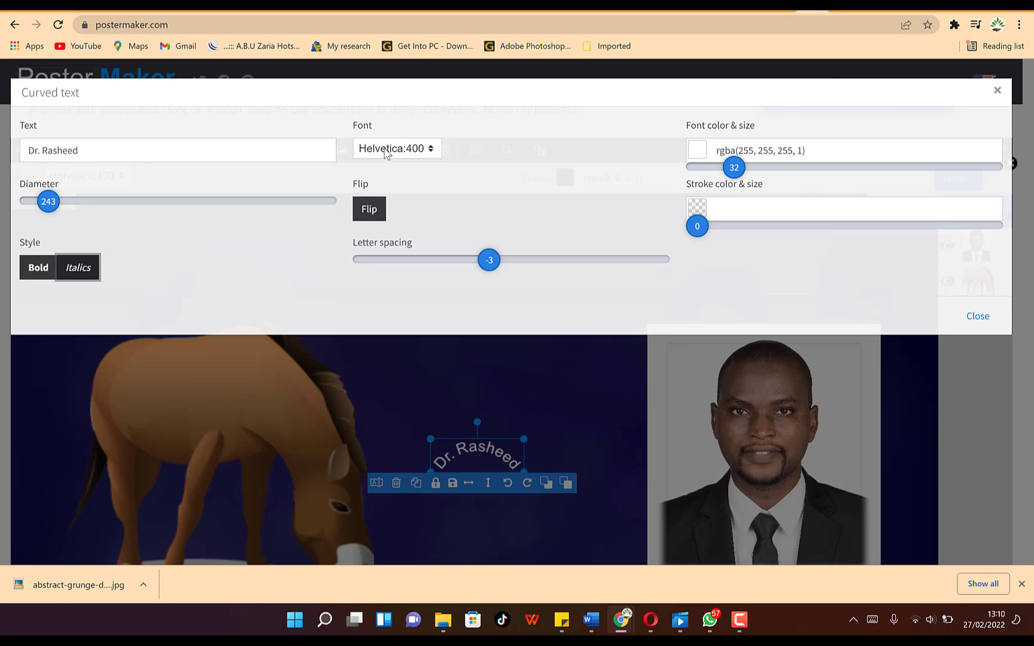
- Keep the Helvetica font and close the curved text settings
left_click(403, 144)
scroll(407, 326, "down", 1)
scroll(407, 326, "down", 15)
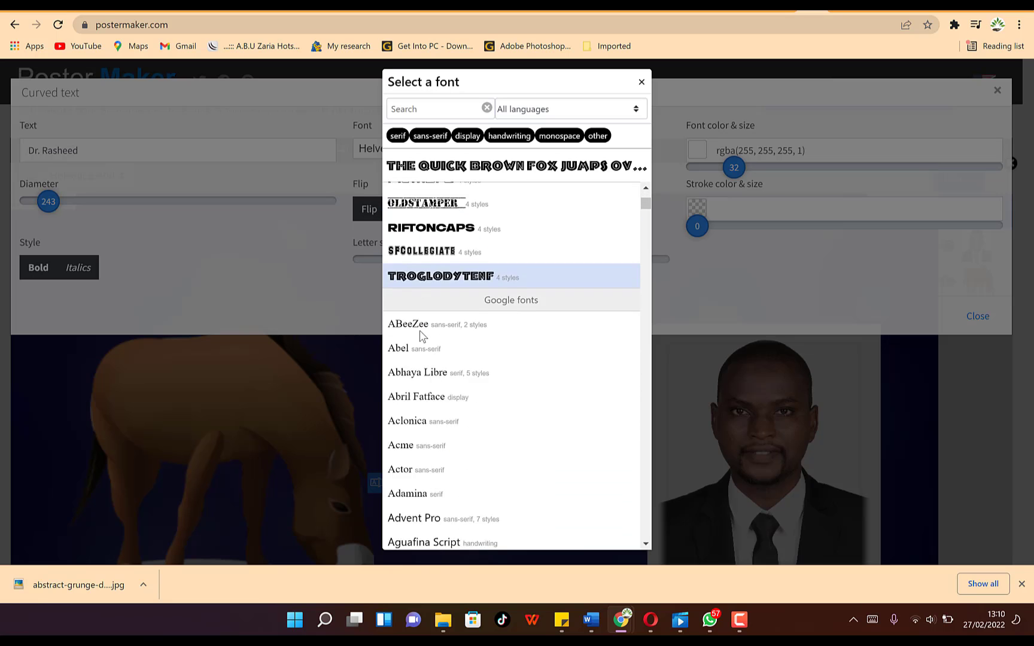
scroll(421, 339, "up", 16)
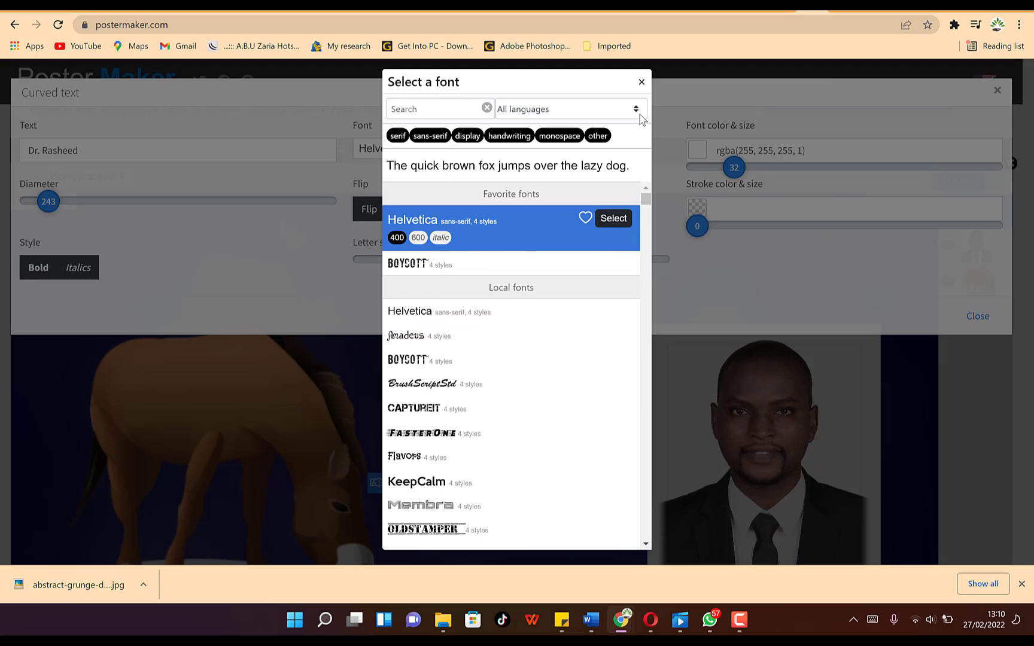
left_click(641, 84)
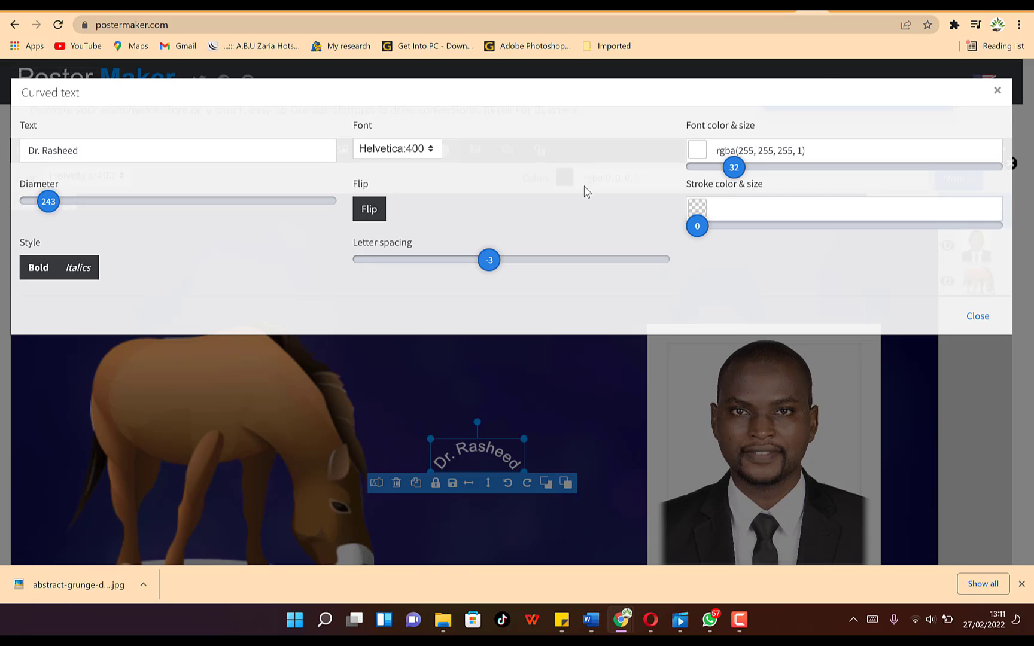
left_click(975, 317)
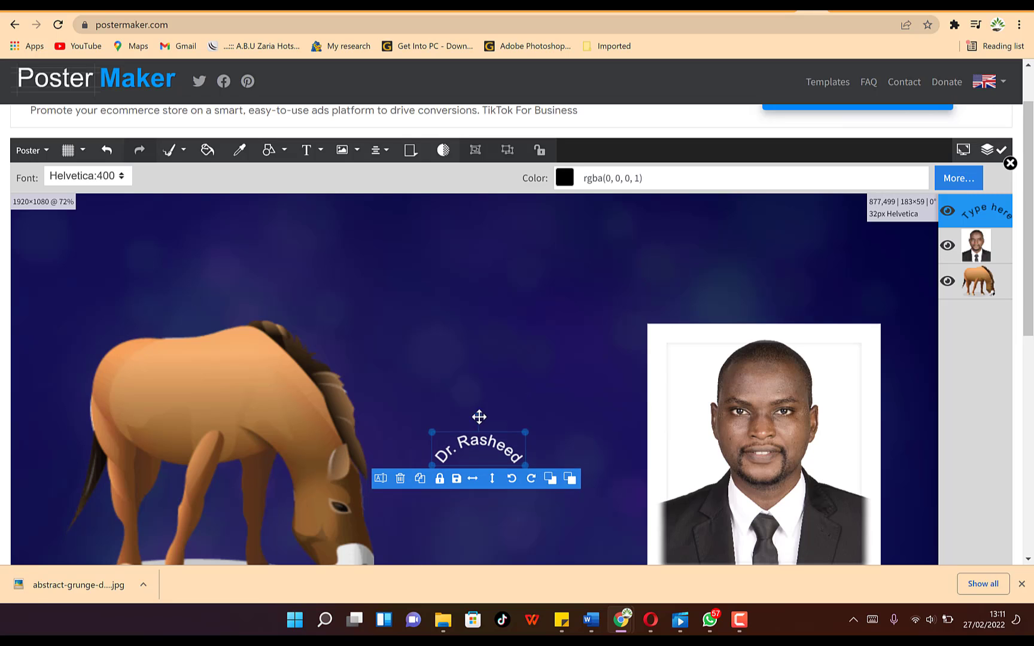
- Enlarge the curved text to 56px and place it above the portrait photo
left_click_drag(477, 418, 494, 290)
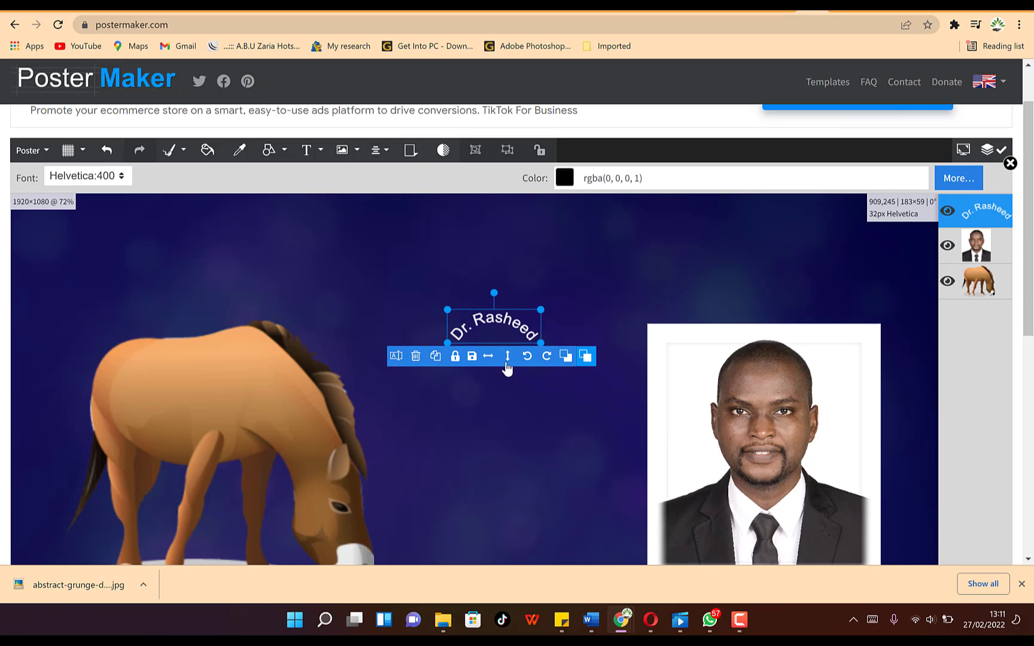
left_click_drag(541, 343, 652, 354)
left_click_drag(653, 284, 856, 234)
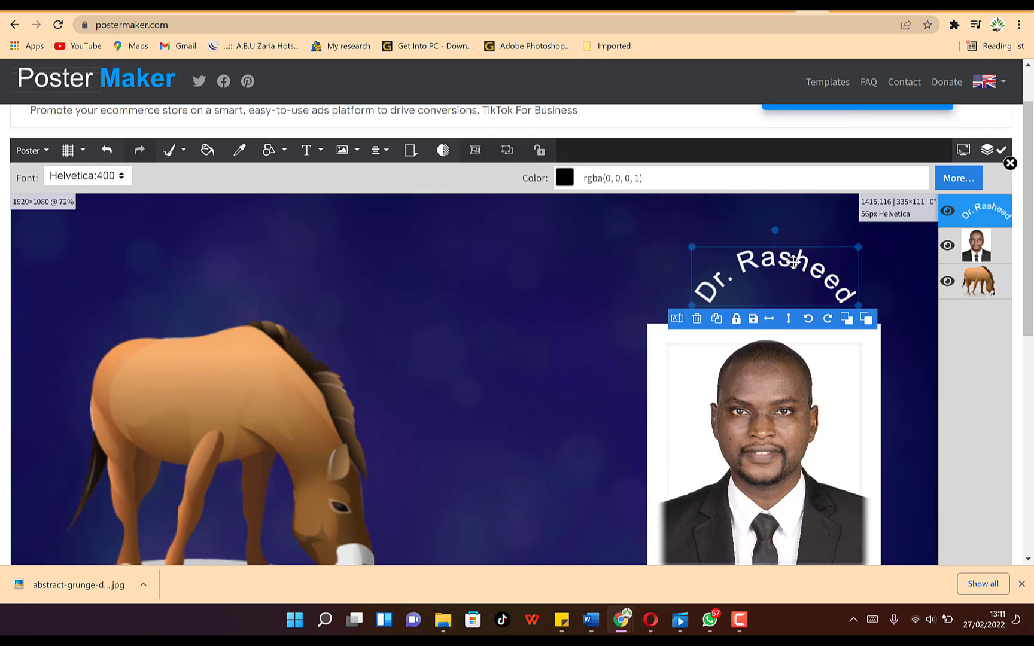
left_click(515, 390)
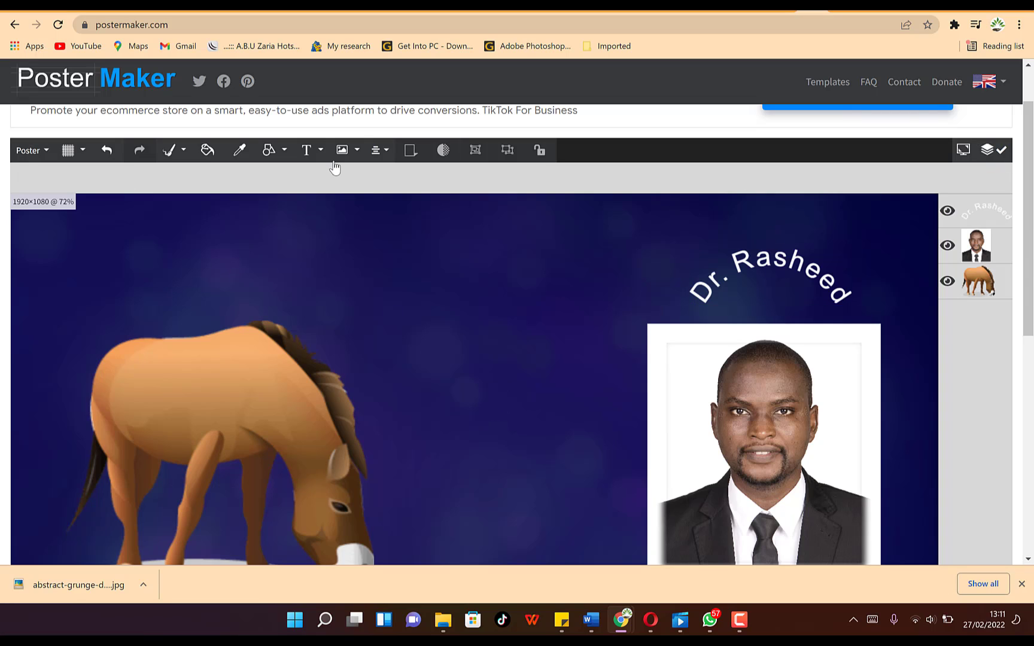
left_click(285, 151)
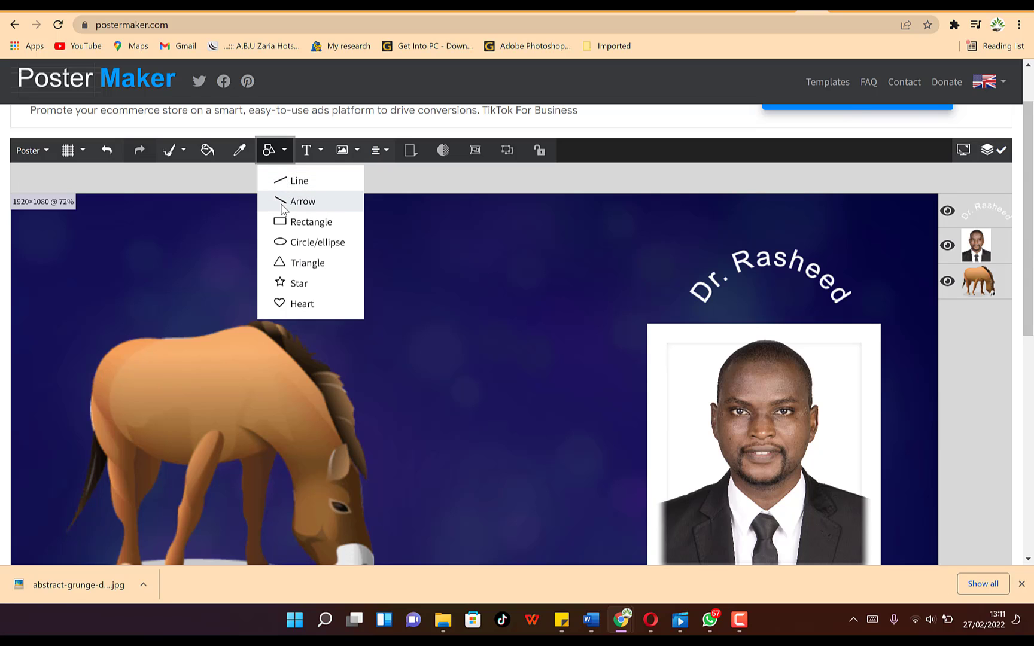
- Draw a red triangle near the poster centre and a red heart below it
left_click(290, 263)
left_click_drag(385, 300, 576, 426)
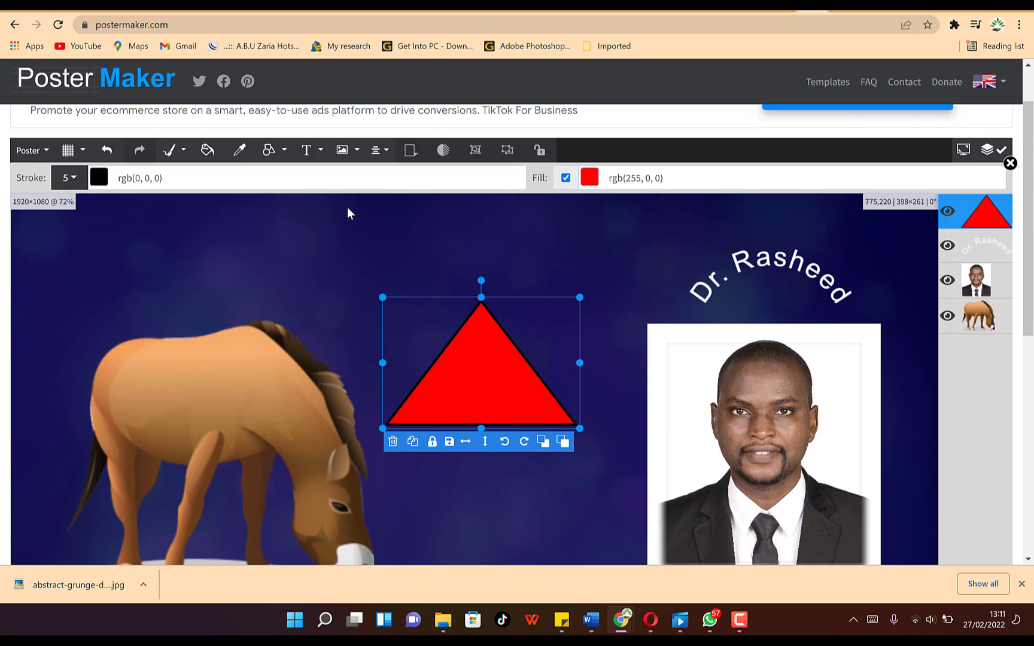
left_click(283, 152)
left_click(293, 318)
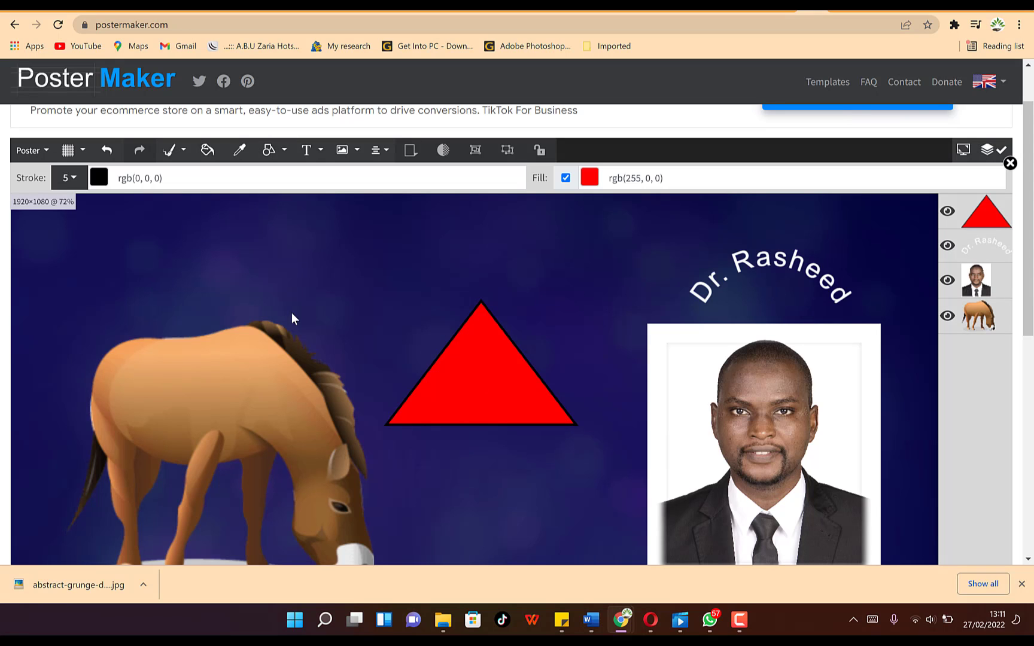
left_click_drag(529, 492, 787, 563)
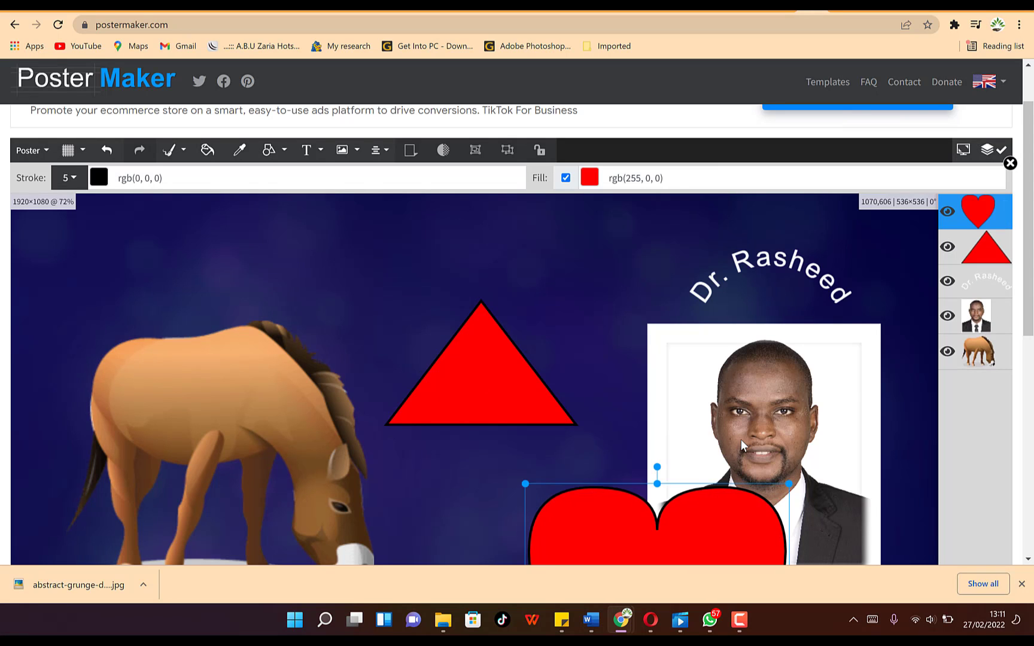
- Move the heart up and left so it sits just below the triangle, beside the portrait
scroll(740, 439, "down", 4)
scroll(640, 354, "up", 1)
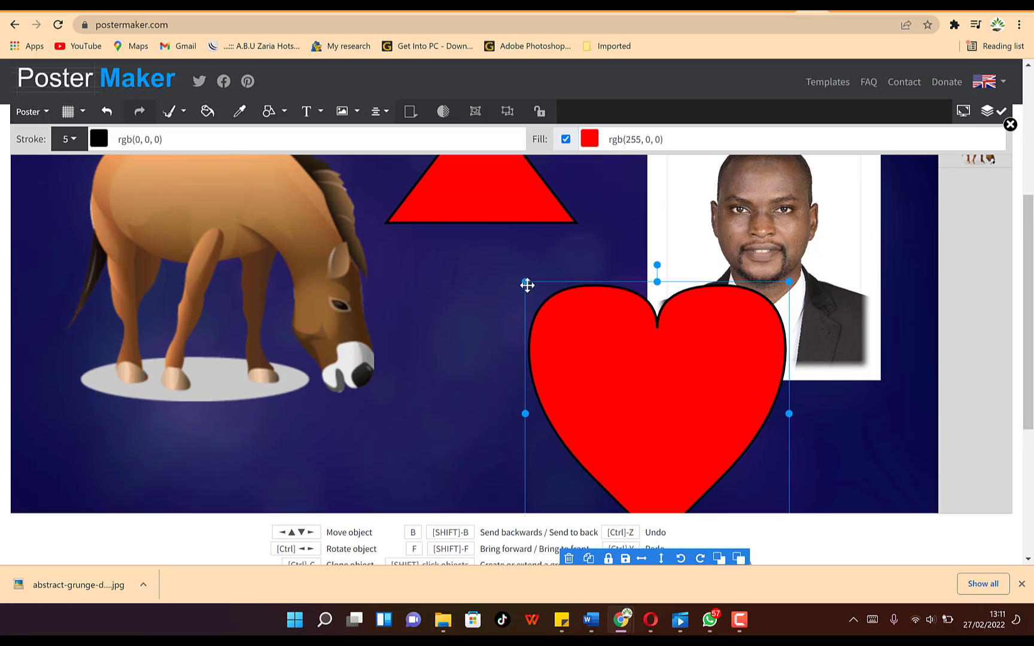
left_click_drag(525, 285, 551, 308)
left_click_drag(676, 423, 571, 367)
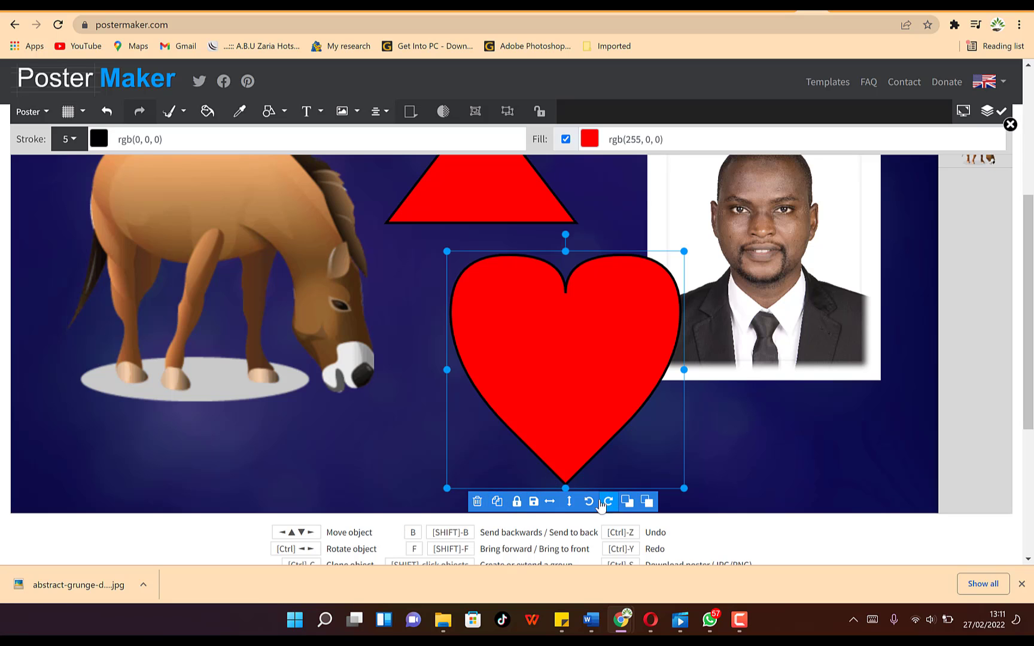
scroll(634, 435, "up", 2)
scroll(528, 310, "up", 3)
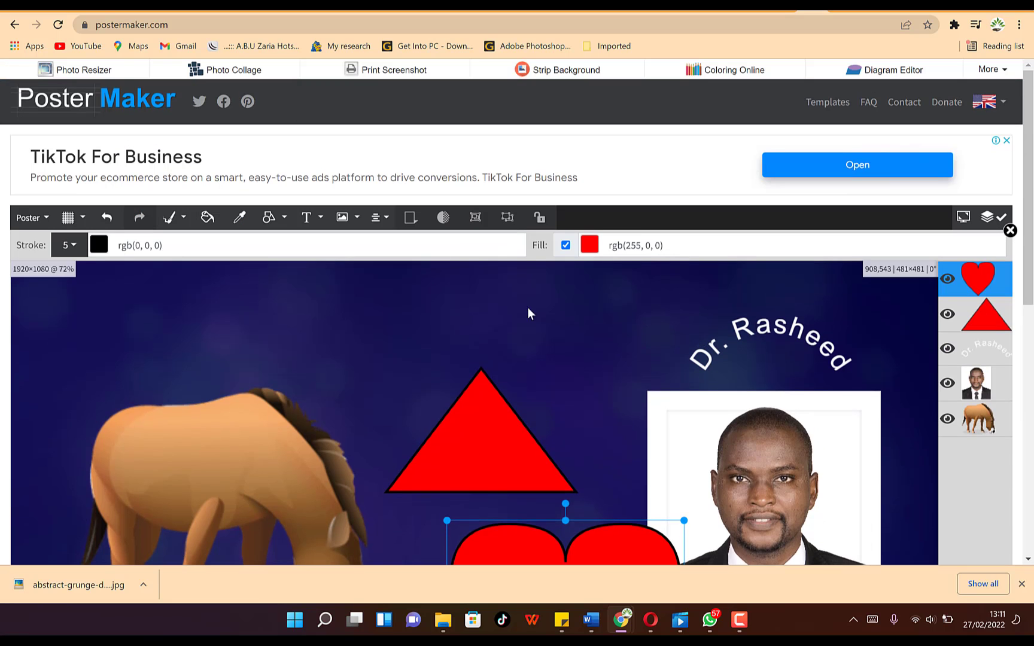
left_click(240, 217)
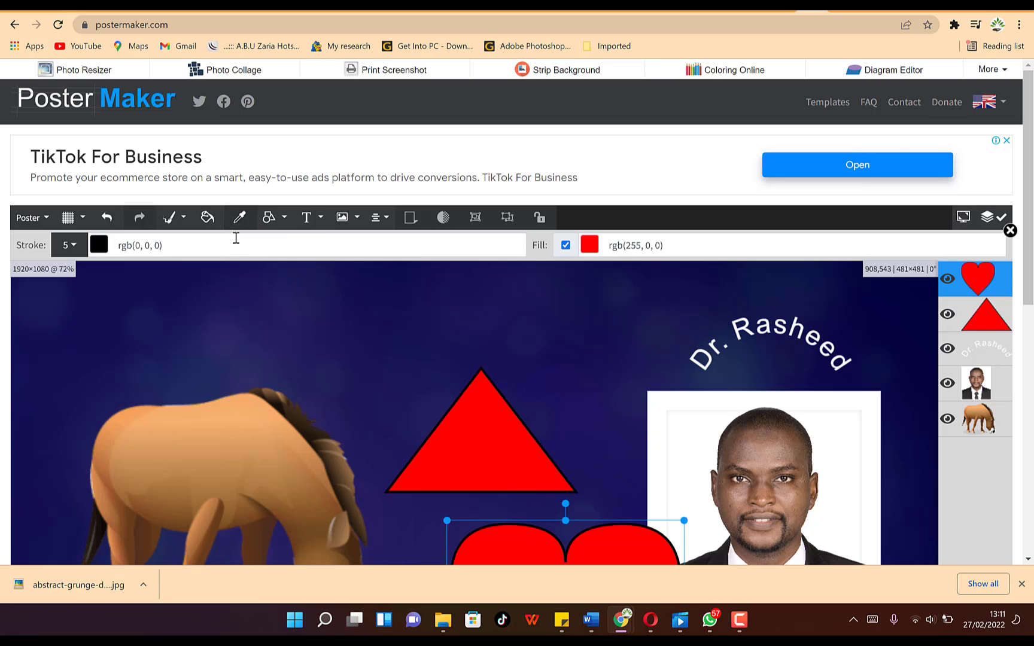
- With the Crayon brush, paint black strokes across the triangle and portrait, undoing the last one
left_click(184, 218)
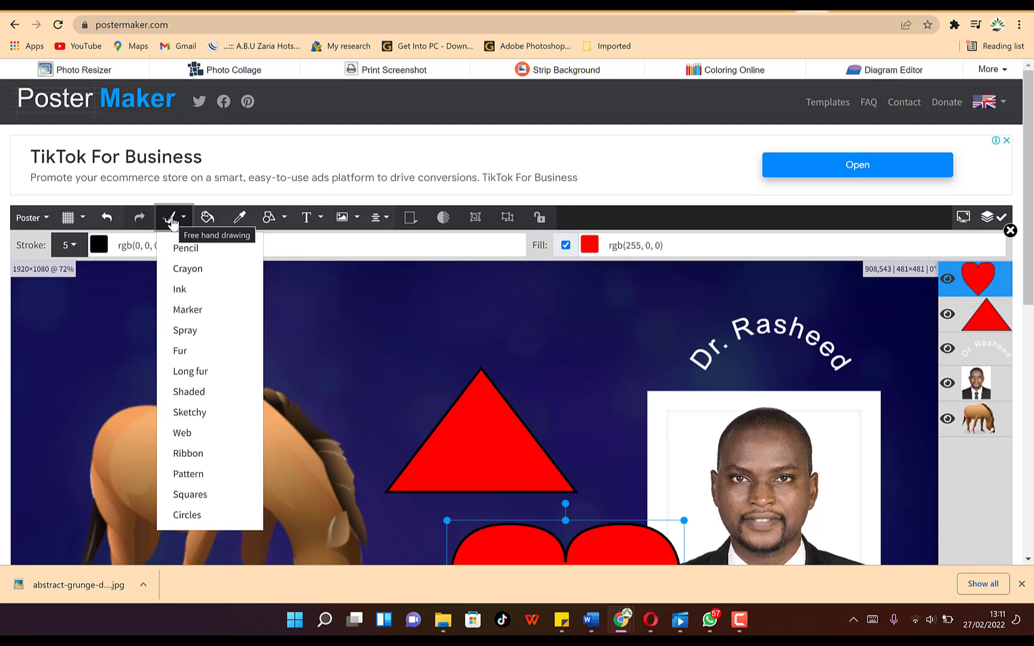
left_click(186, 271)
left_click_drag(458, 433, 614, 463)
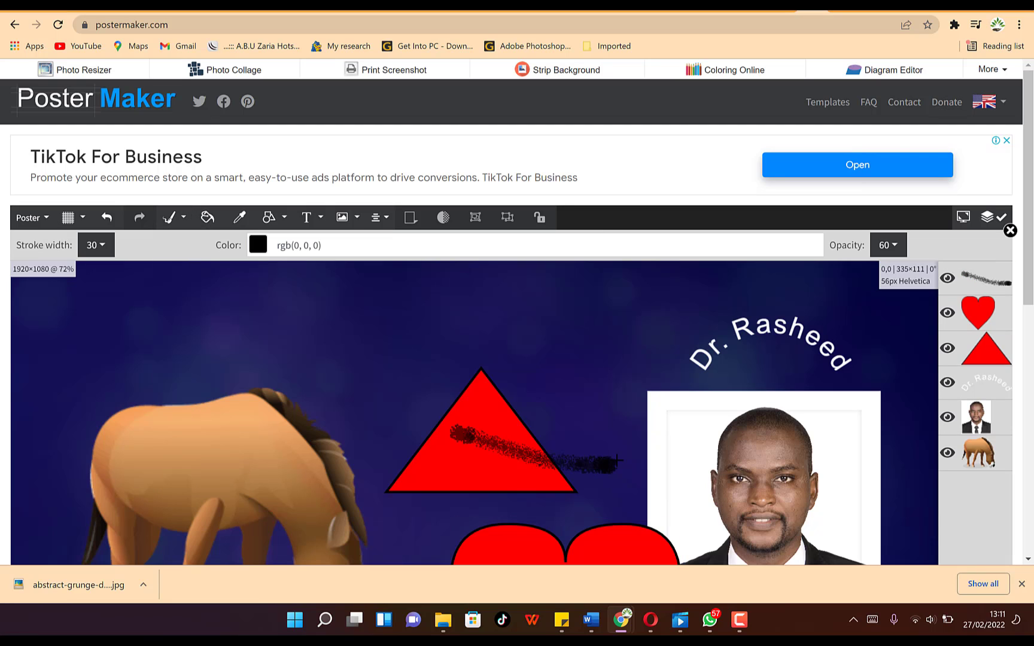
left_click_drag(704, 437, 767, 496)
left_click_drag(809, 439, 931, 458)
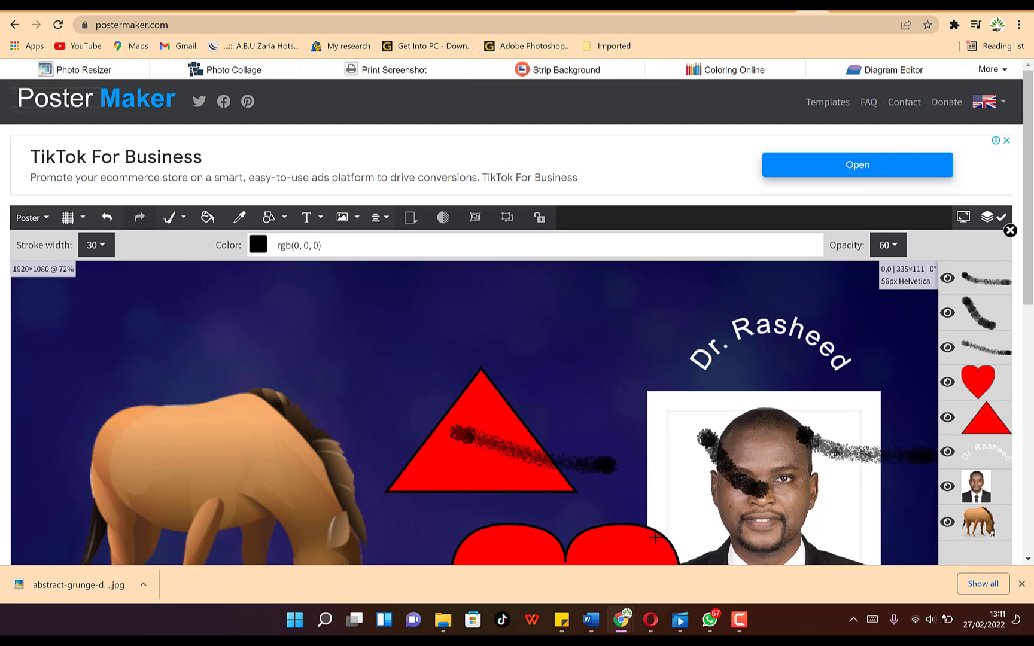
key("ctrl+z")
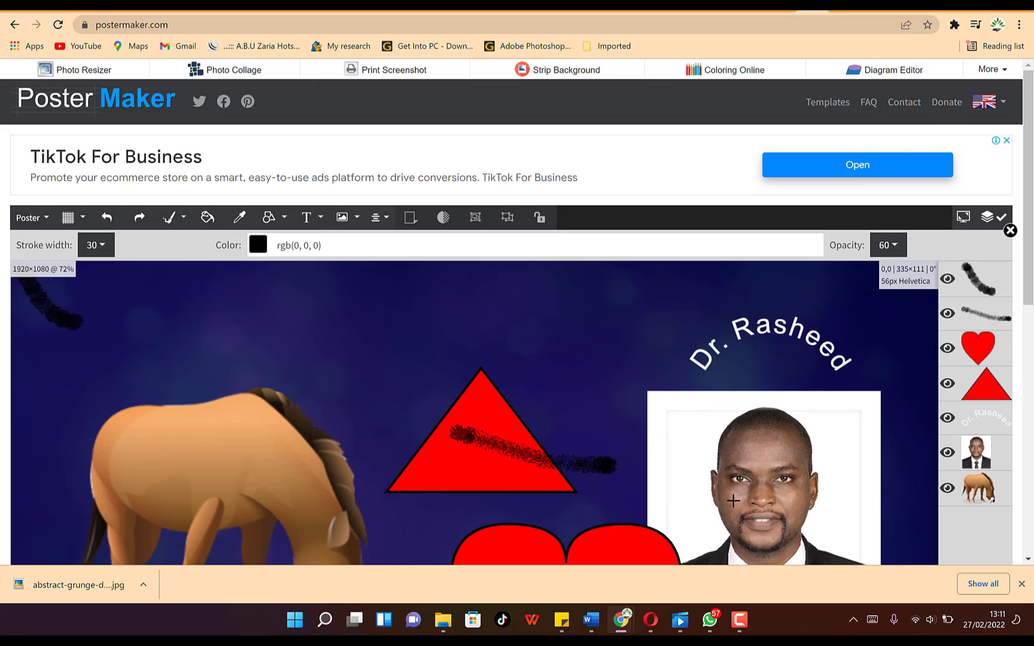
- Add black crayon strokes on the portrait's suit and the horse's body and front leg
scroll(733, 501, "down", 2)
mouse_move(722, 380)
left_mouse_down()
mouse_move(842, 395)
mouse_move(760, 410)
mouse_move(704, 449)
left_mouse_up()
left_click_drag(215, 261, 277, 280)
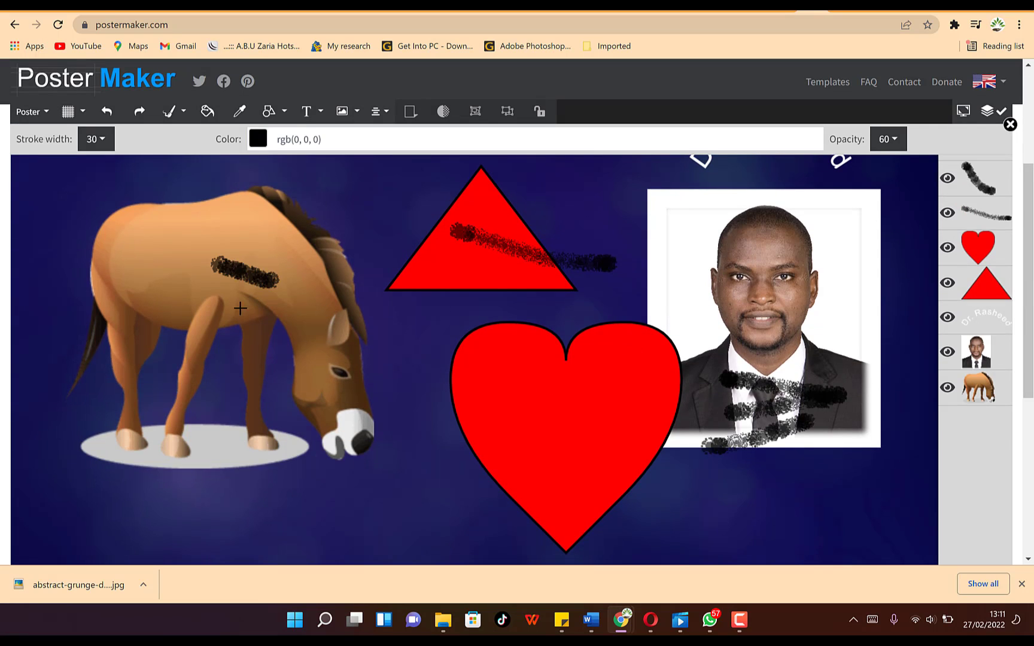
left_click_drag(202, 317, 239, 340)
left_click_drag(161, 248, 202, 246)
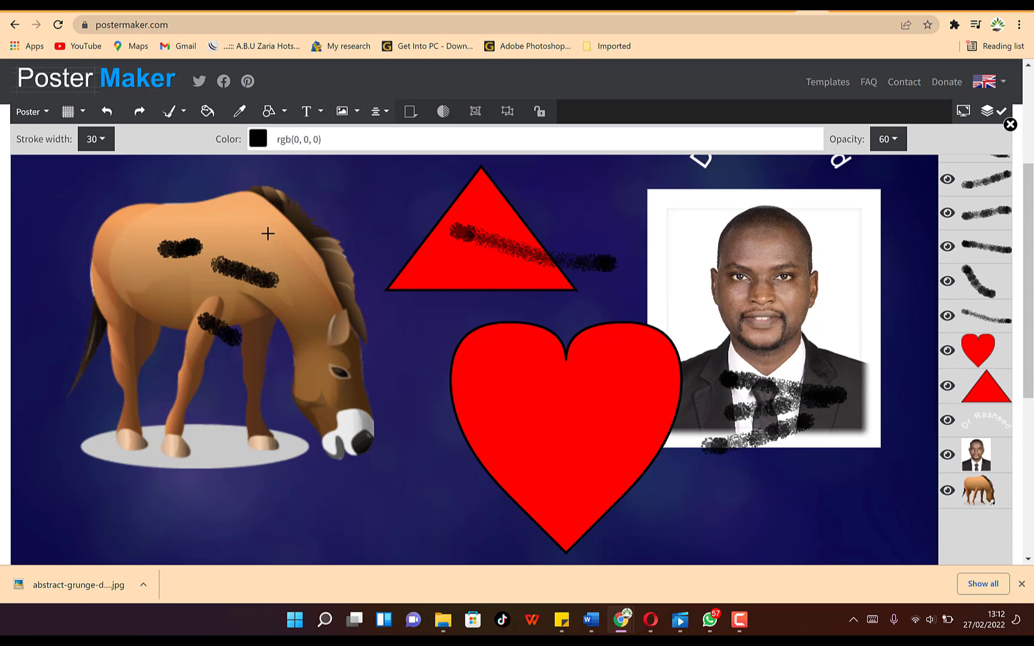
- Paint pink-red rgba(207,79,79,1) crayon strokes across the horse's back and side
left_click(262, 144)
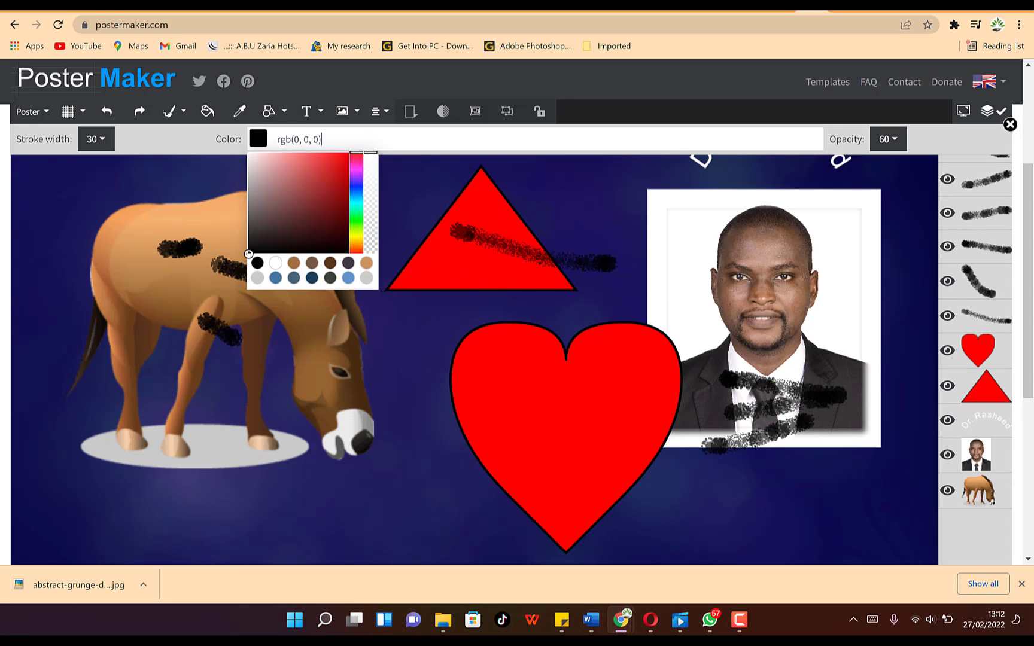
left_click(310, 171)
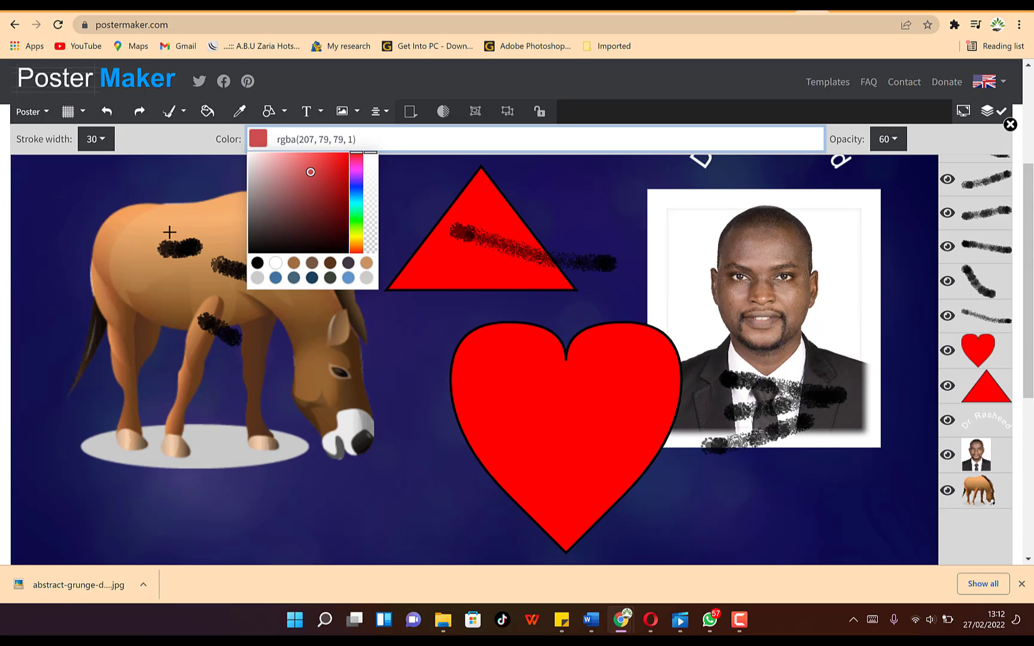
left_click_drag(123, 226, 177, 230)
left_click_drag(132, 268, 182, 325)
left_click_drag(205, 226, 263, 231)
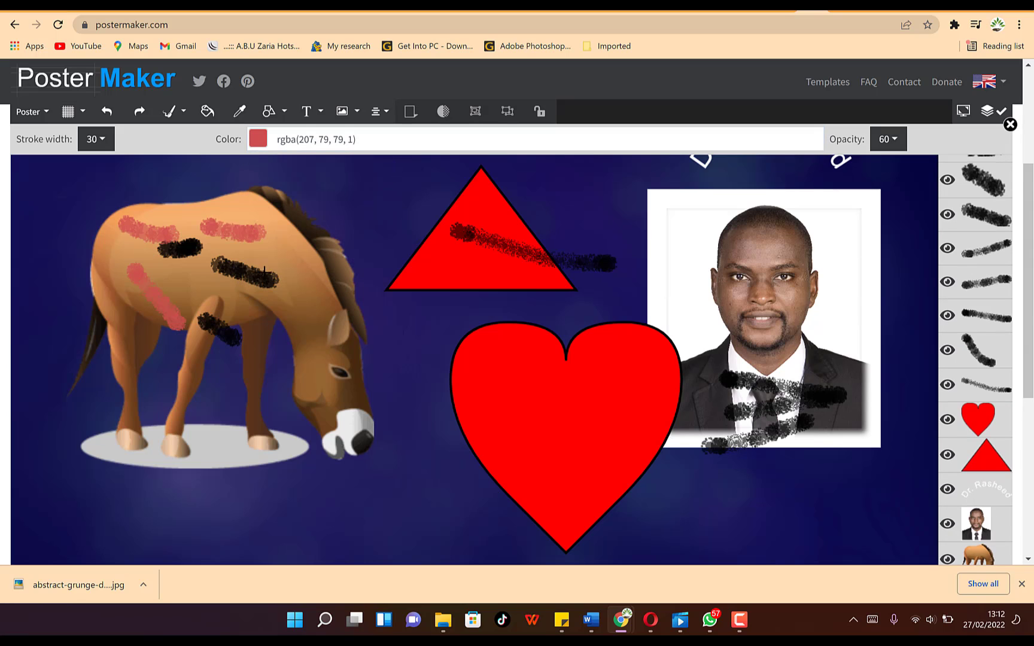
left_click_drag(264, 270, 314, 308)
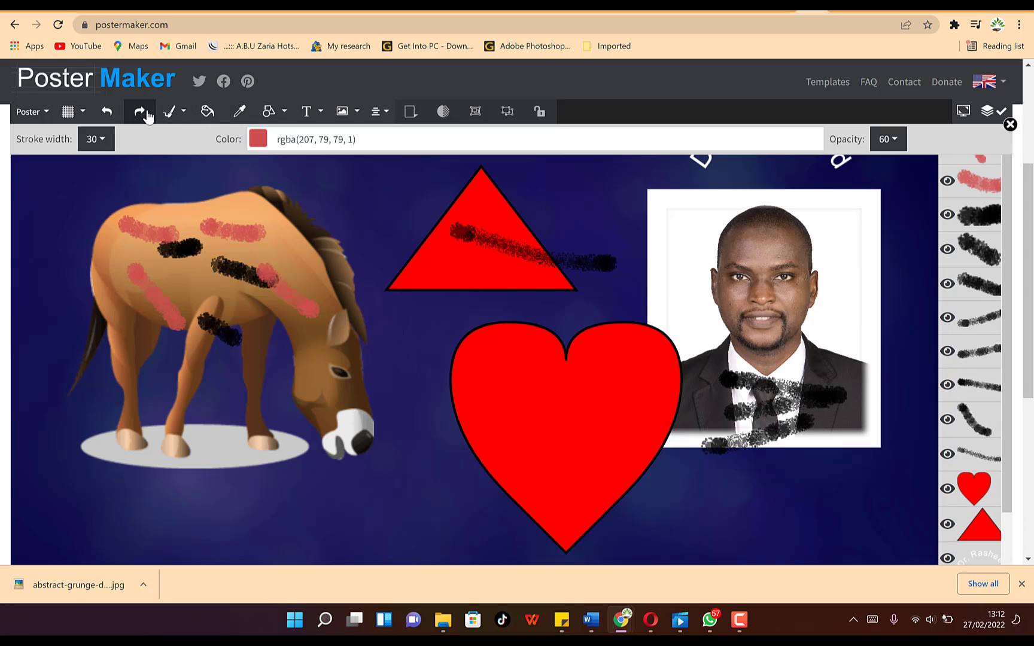
left_click(82, 111)
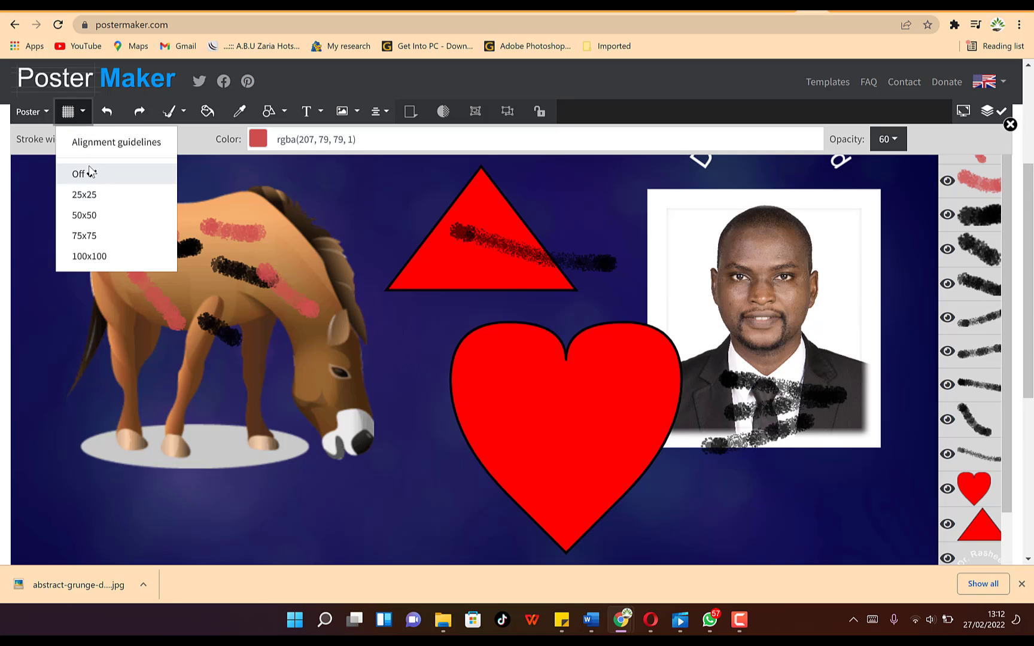
- Show a 50x50 alignment grid over the poster
left_click(88, 215)
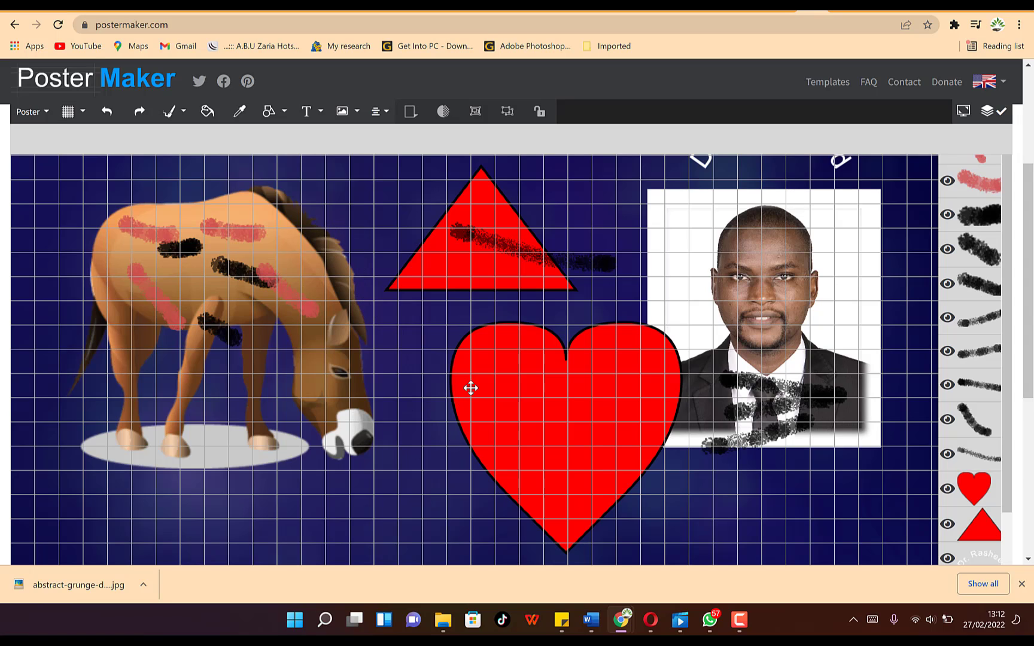
scroll(465, 362, "up", 3)
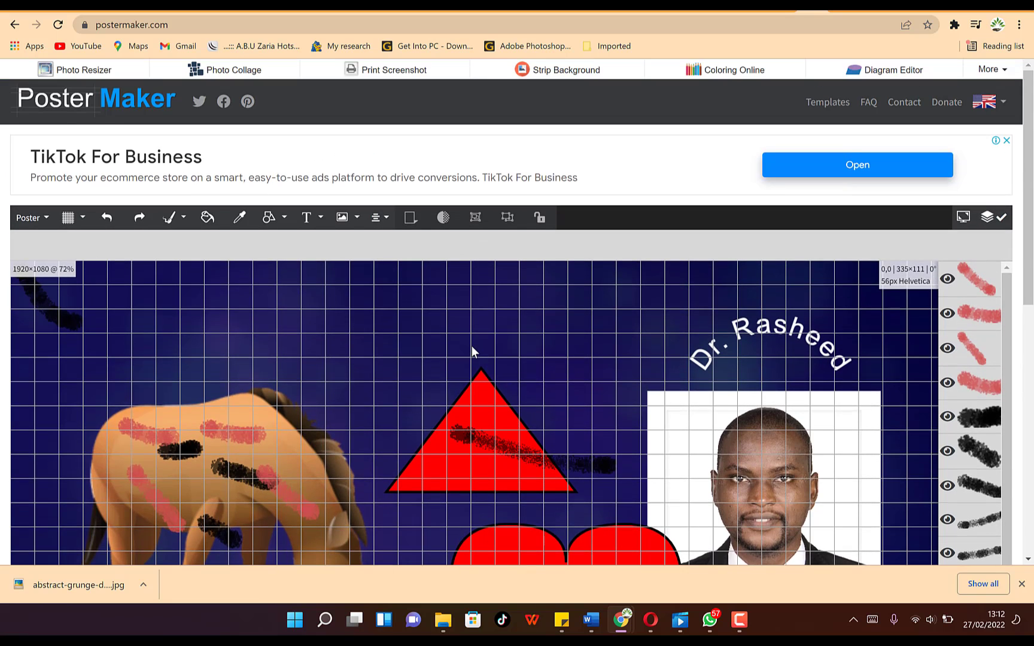
scroll(443, 365, "down", 5)
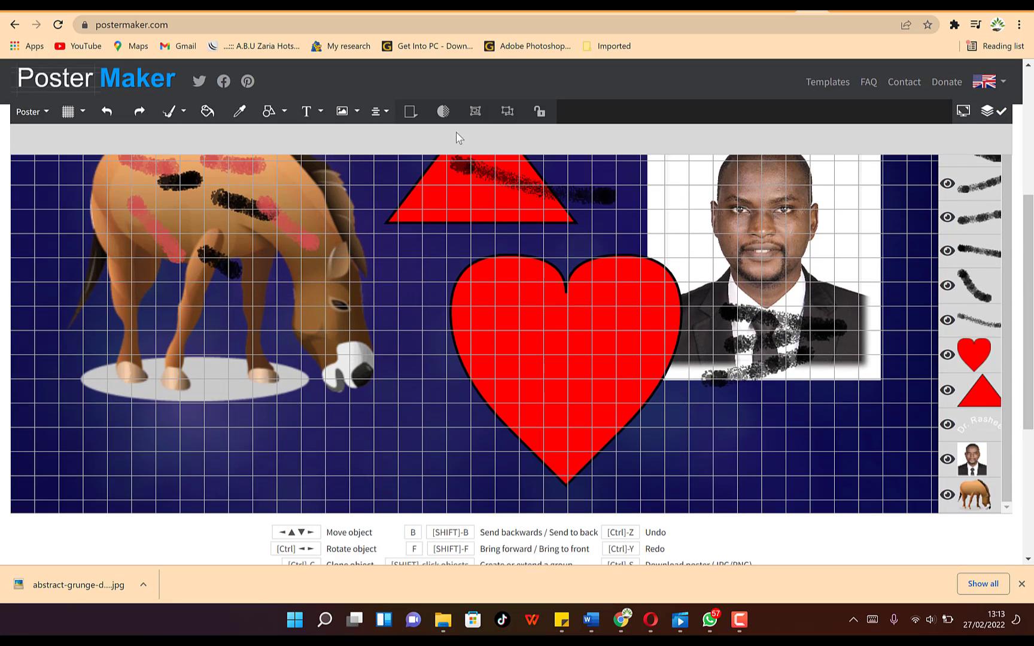
scroll(988, 339, "down", 3)
scroll(1000, 257, "up", 4)
scroll(993, 240, "up", 3)
scroll(992, 245, "down", 2)
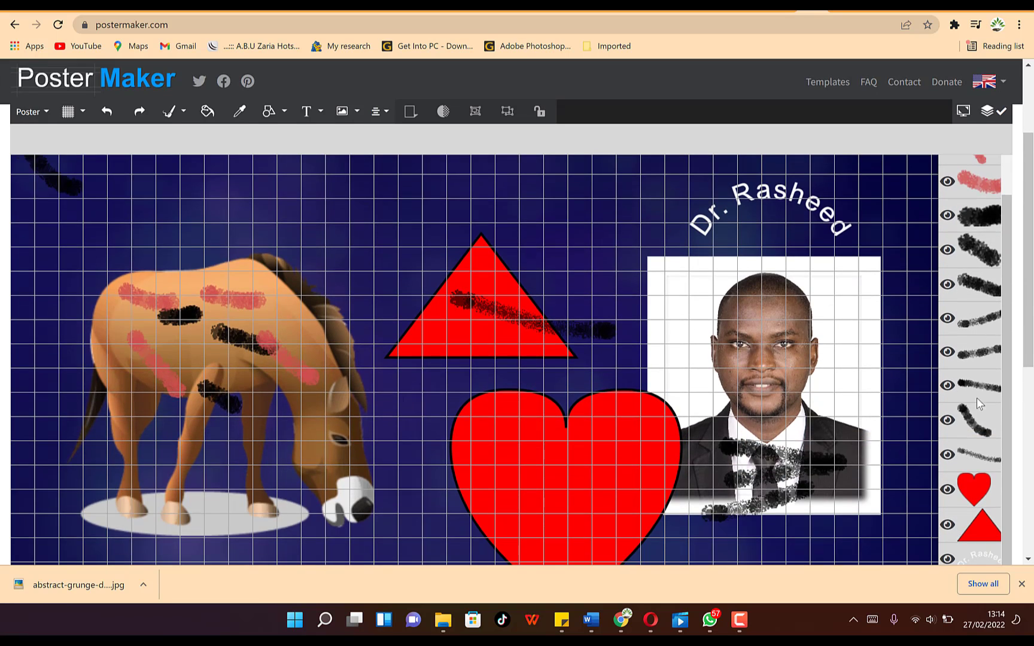
scroll(987, 448, "down", 2)
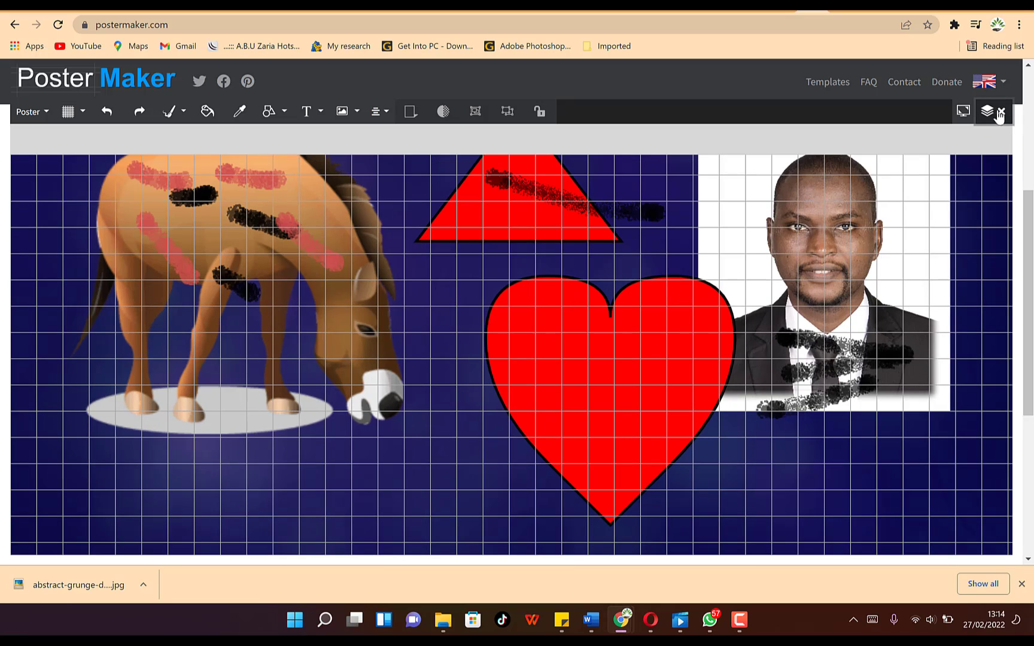
- Hide the layers panel and turn the alignment grid back off
left_click(1001, 112)
left_click(82, 112)
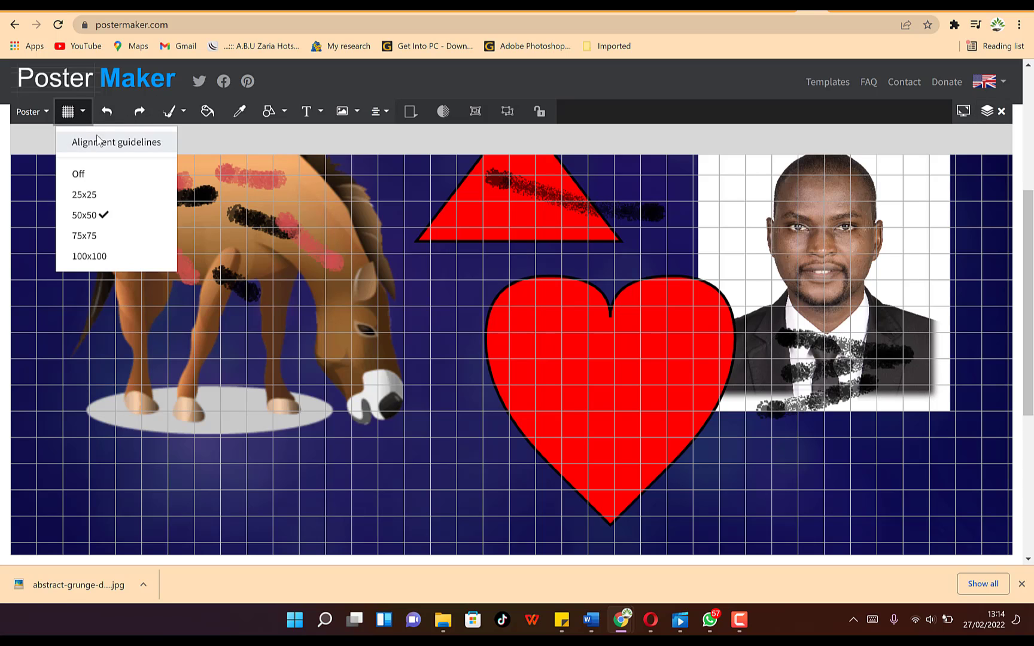
left_click(114, 147)
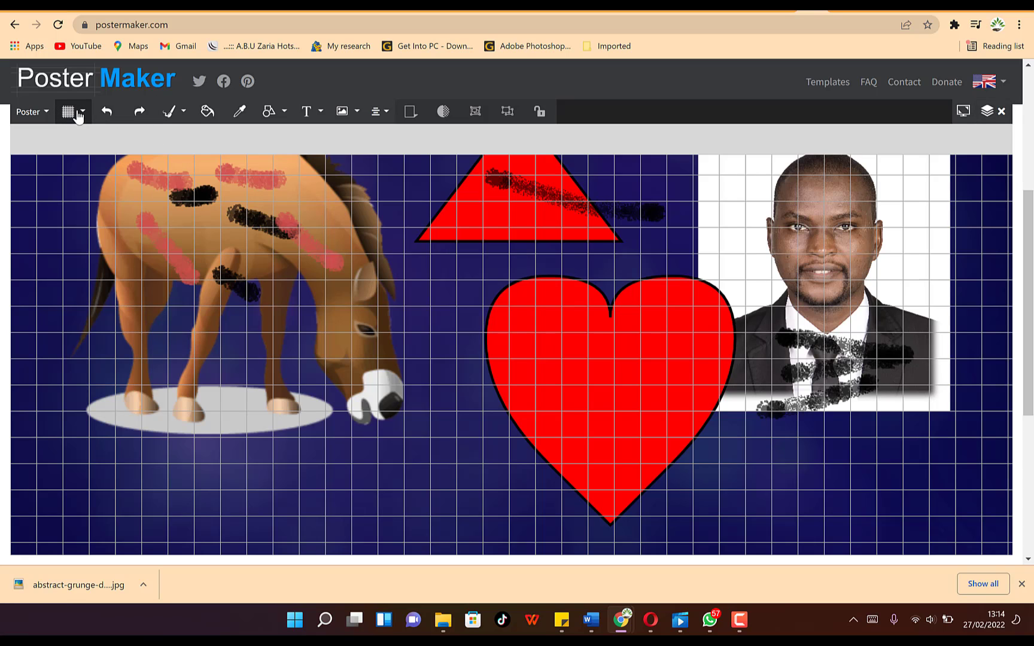
left_click(78, 115)
left_click(97, 166)
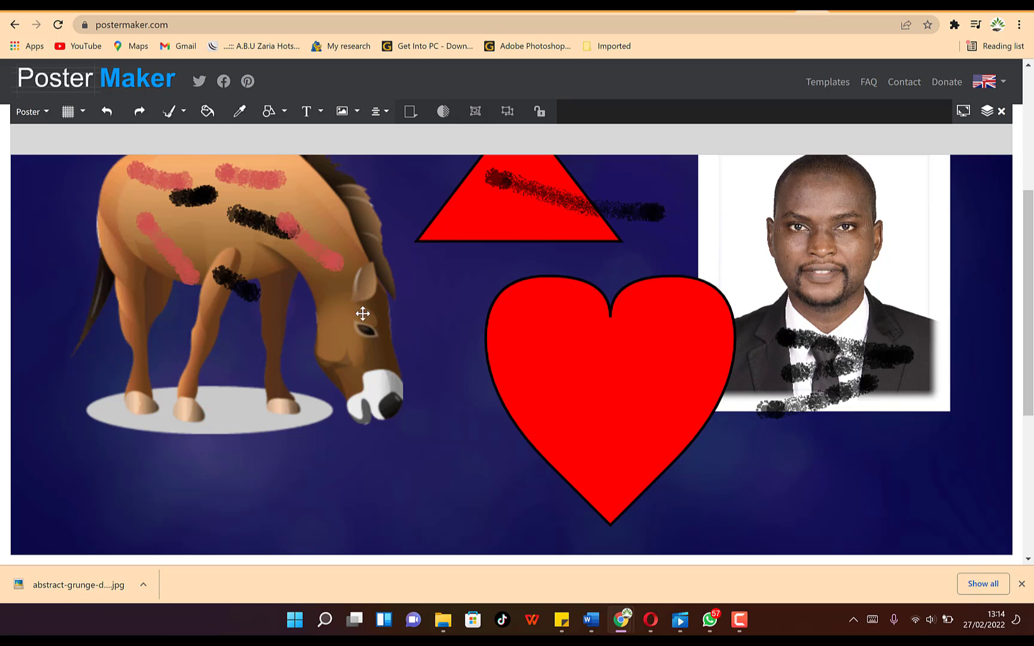
scroll(458, 346, "up", 3)
- Select the curved Dr. Rasheed text, then clear the selection
scroll(458, 347, "down", 3)
scroll(457, 345, "down", 2)
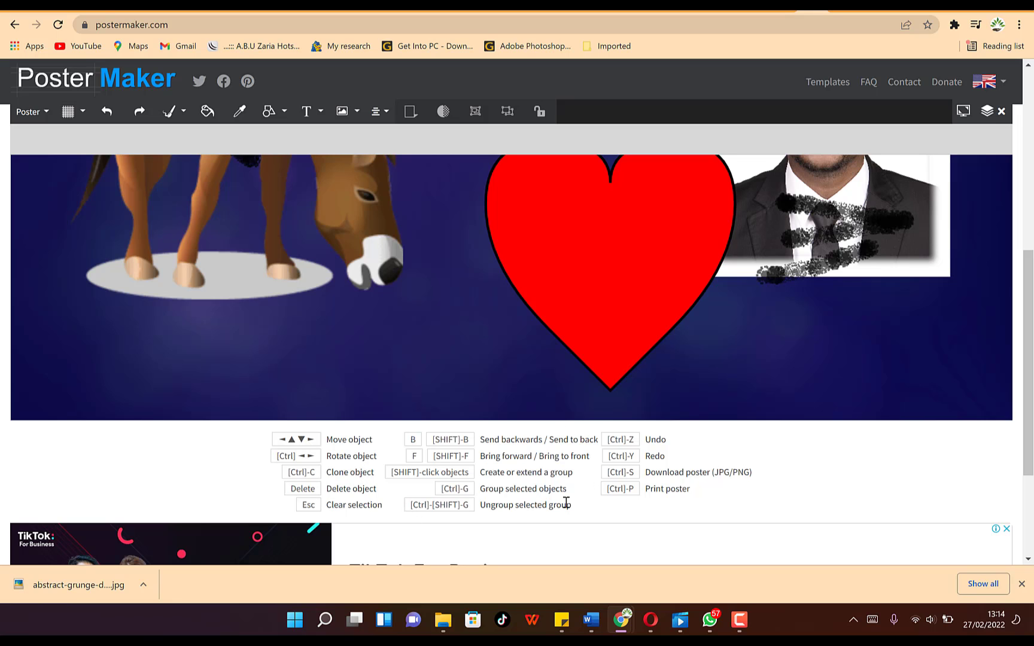
scroll(522, 466, "up", 5)
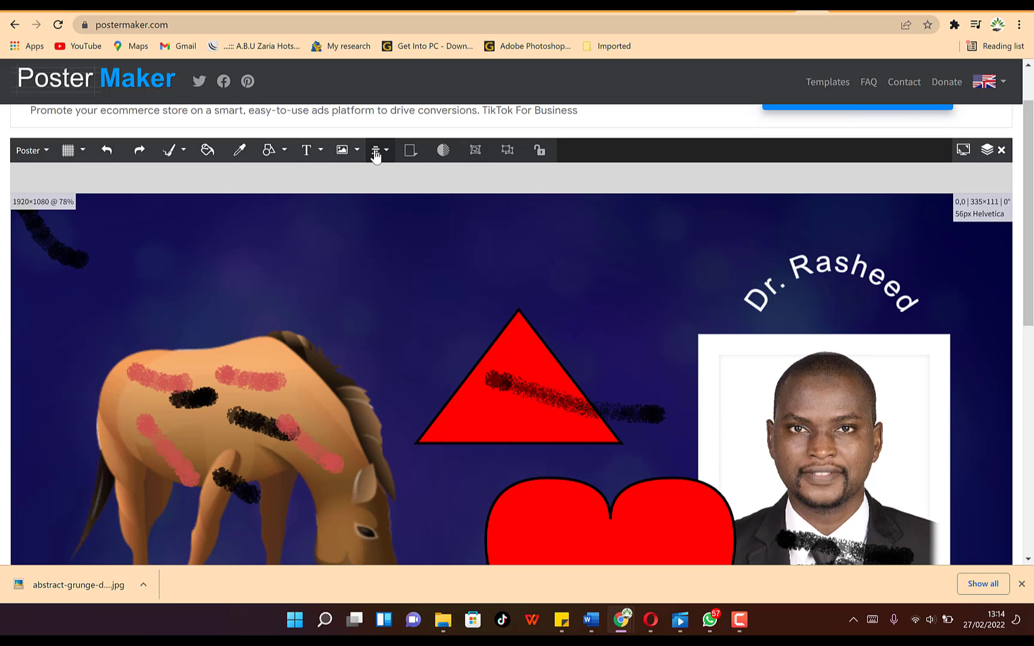
left_click(812, 254)
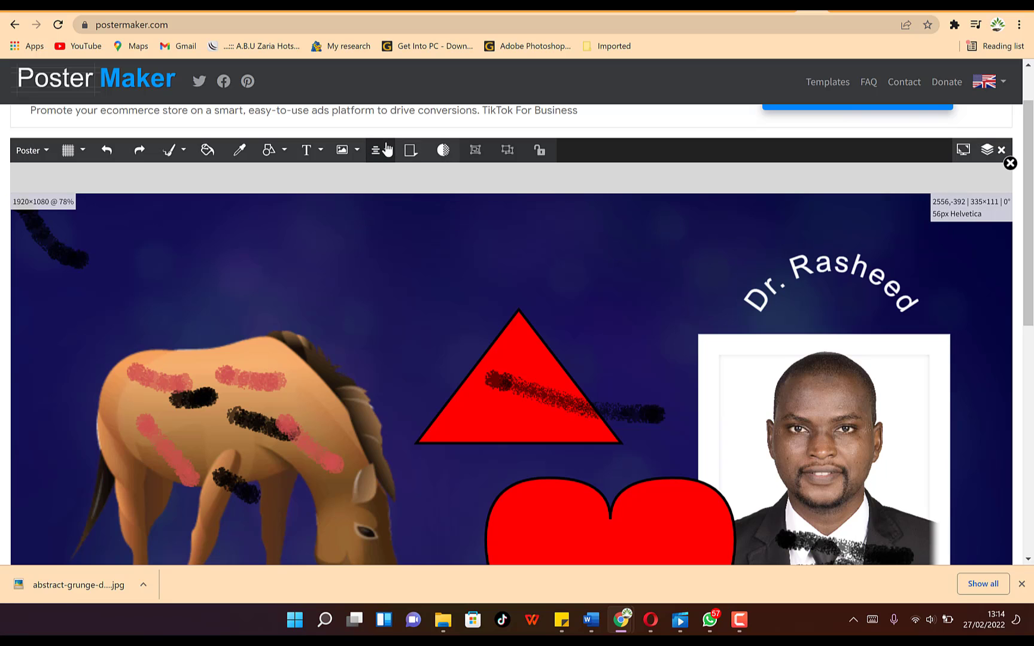
left_click(441, 220)
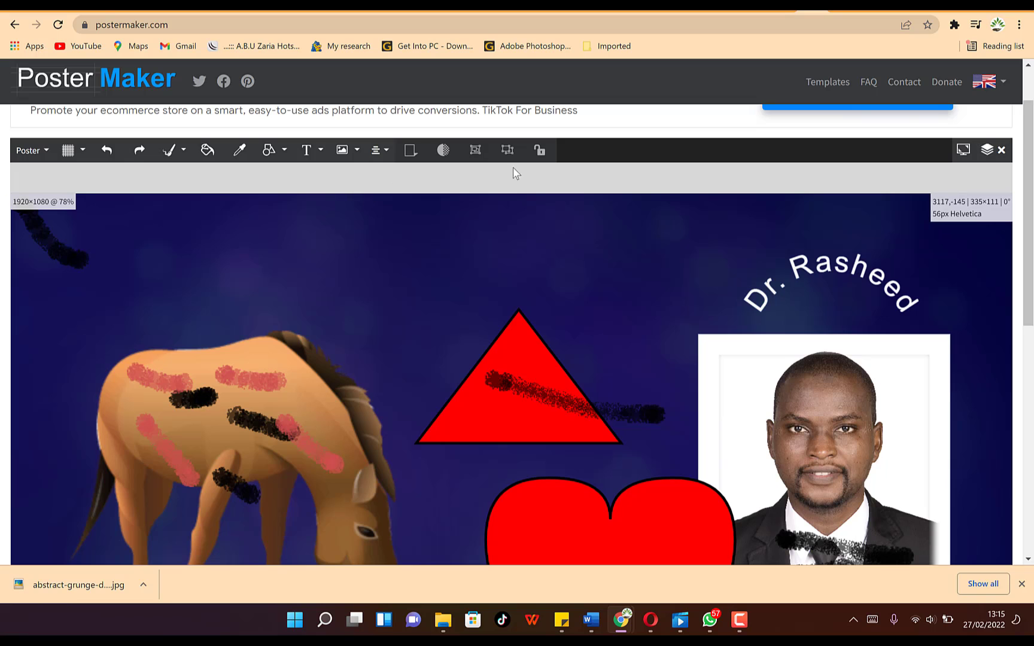
- Open the Poster menu with its save, share, print and export options
scroll(313, 245, "up", 1)
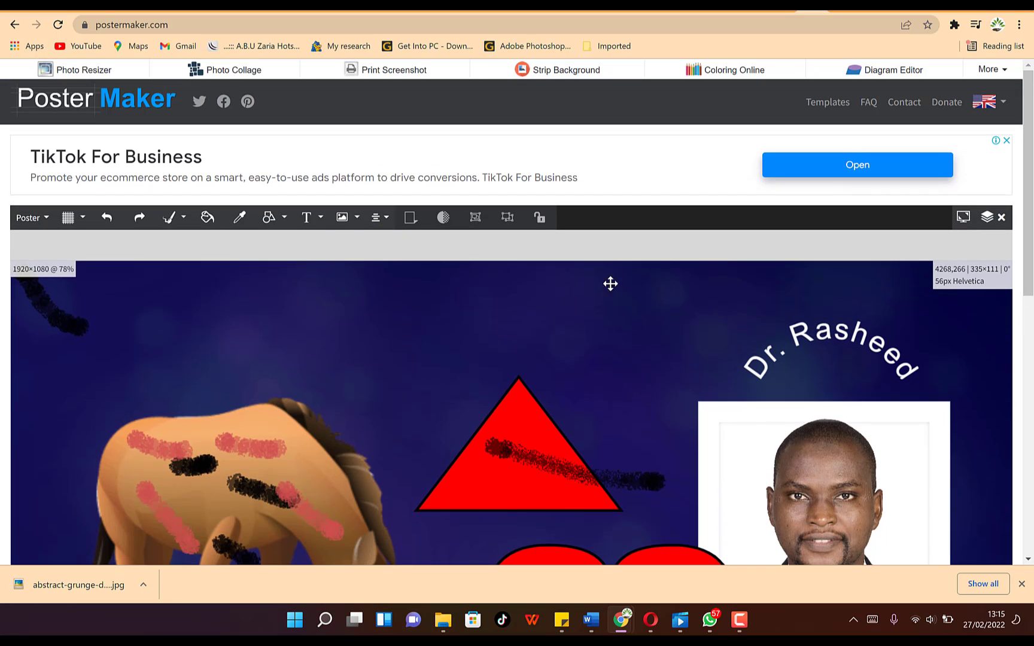
scroll(487, 434, "down", 5)
scroll(506, 385, "up", 5)
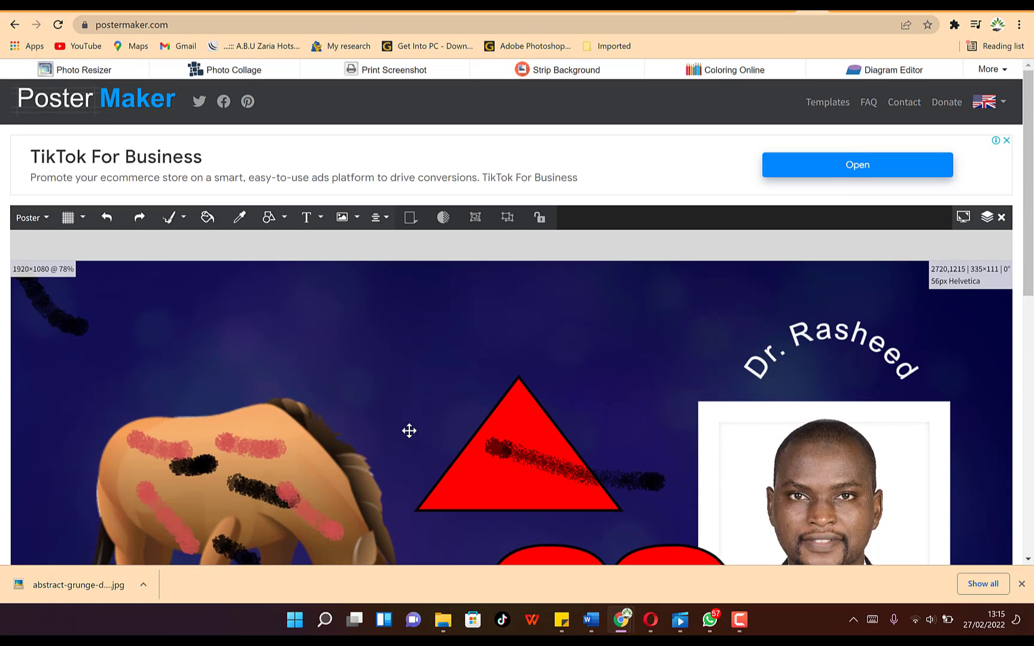
scroll(409, 429, "down", 5)
scroll(431, 418, "up", 5)
scroll(454, 437, "down", 5)
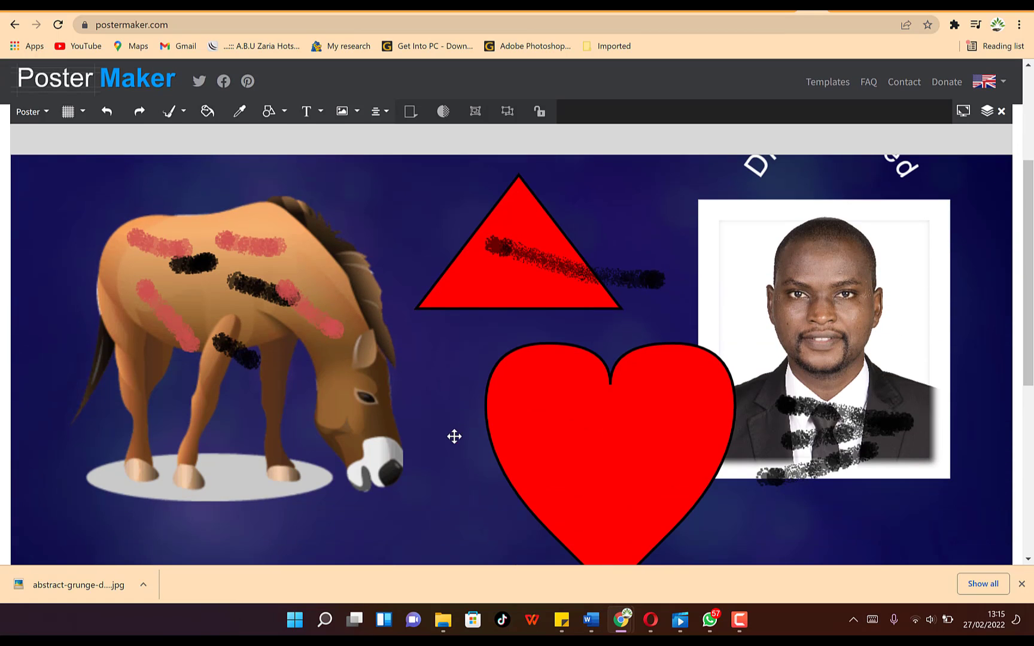
scroll(220, 256, "up", 5)
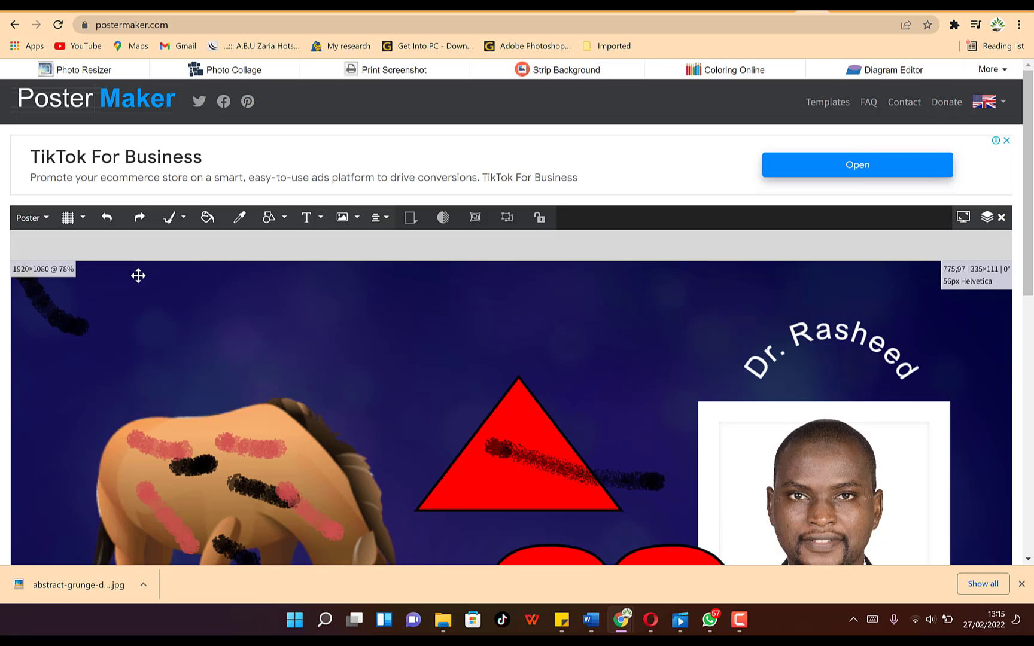
left_click(43, 219)
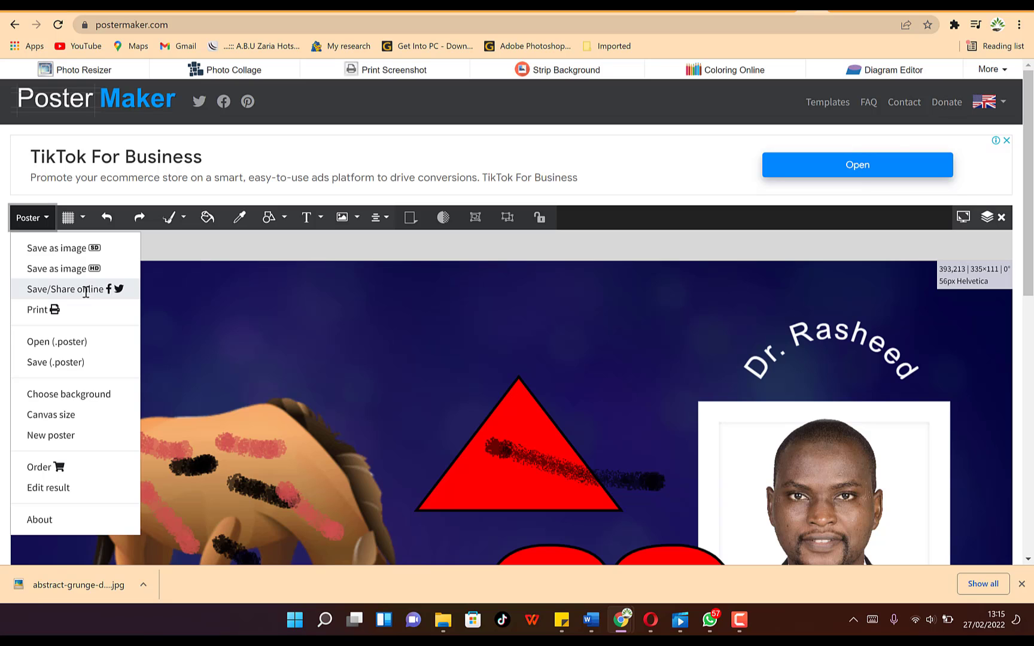
- Save the poster via Save as image (SD) as PNG named 'My poster 1'
left_click(78, 248)
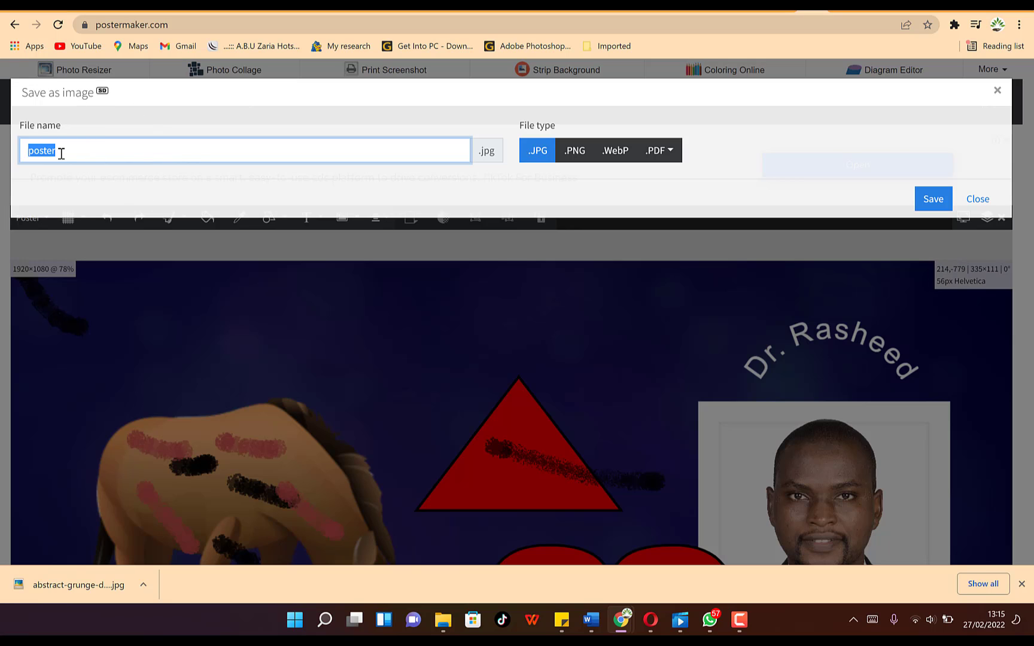
type("My")
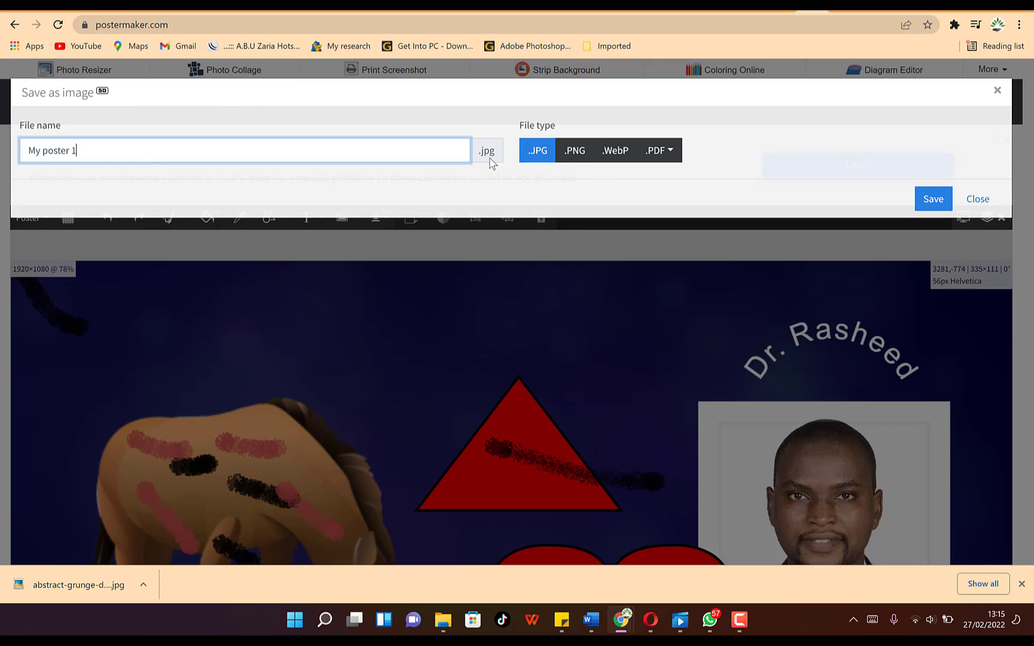
left_click(574, 149)
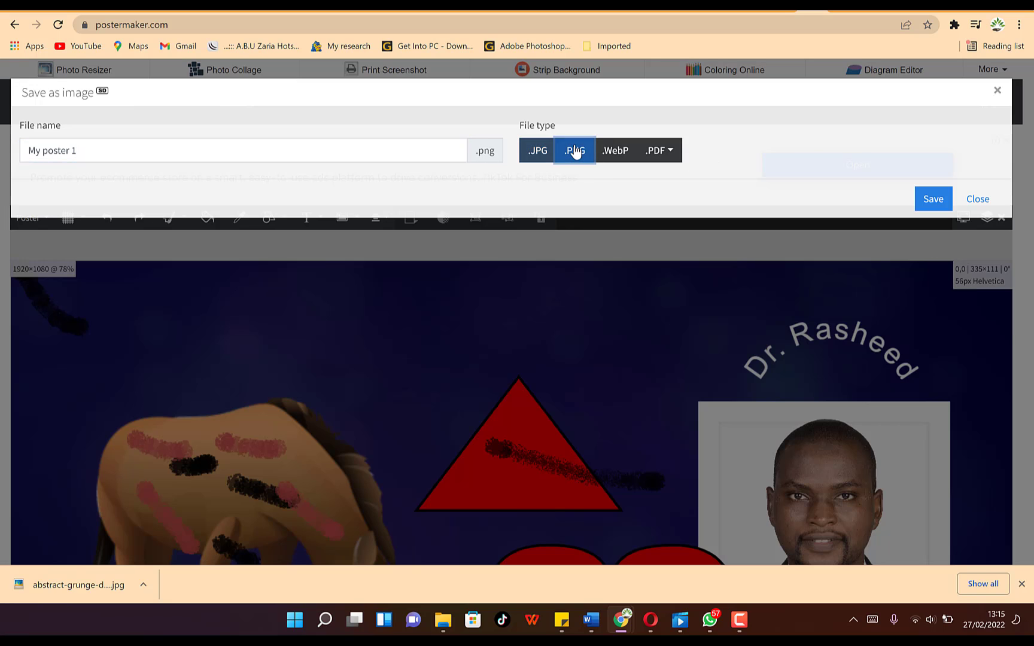
left_click(609, 151)
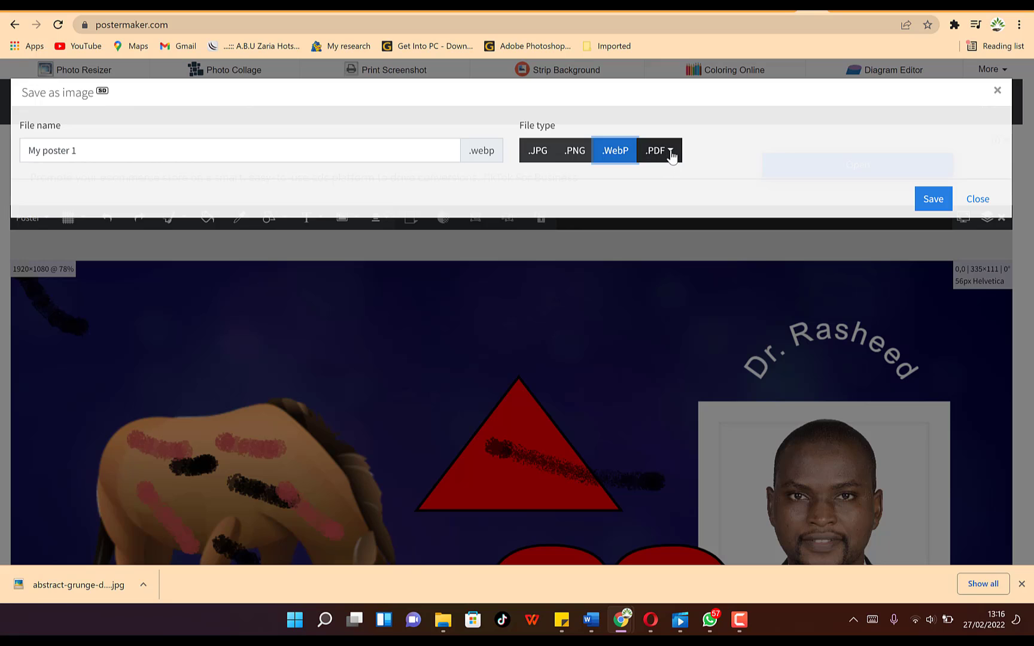
left_click(670, 154)
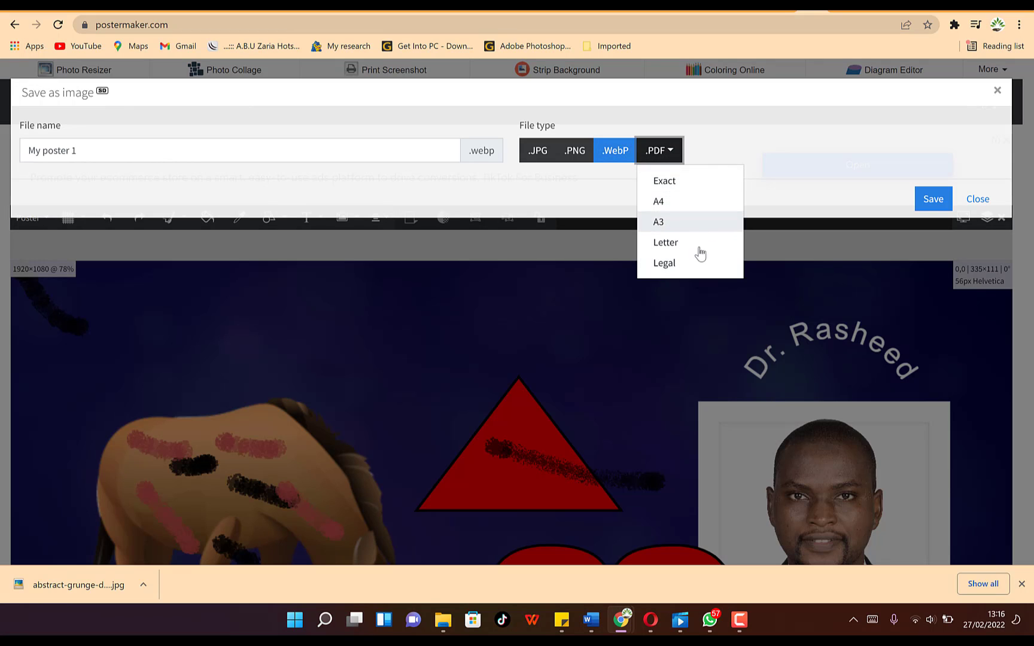
left_click(773, 144)
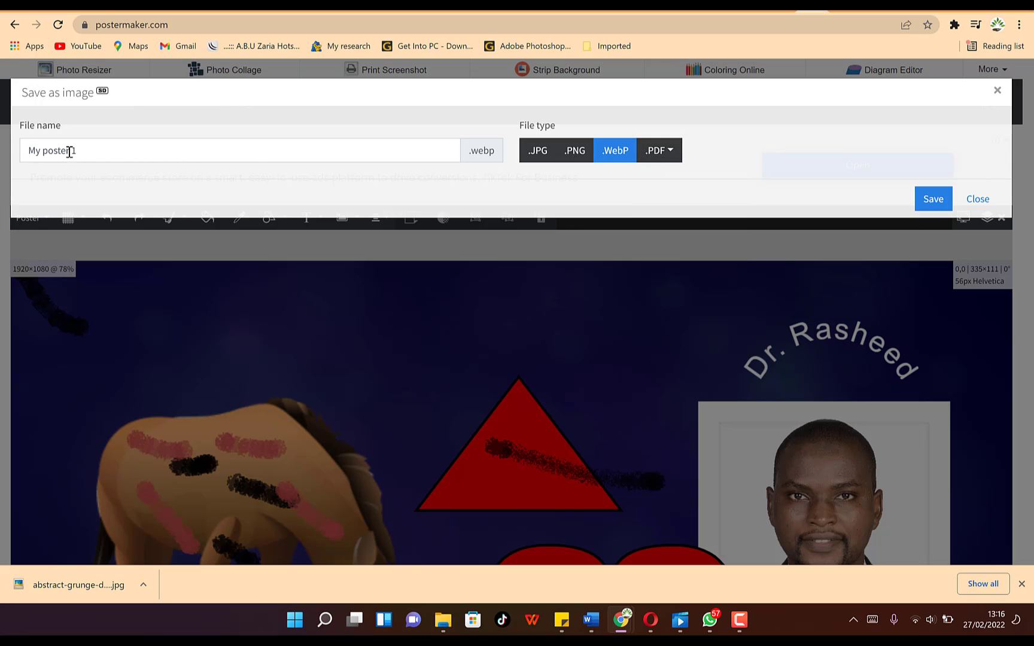
left_click(583, 151)
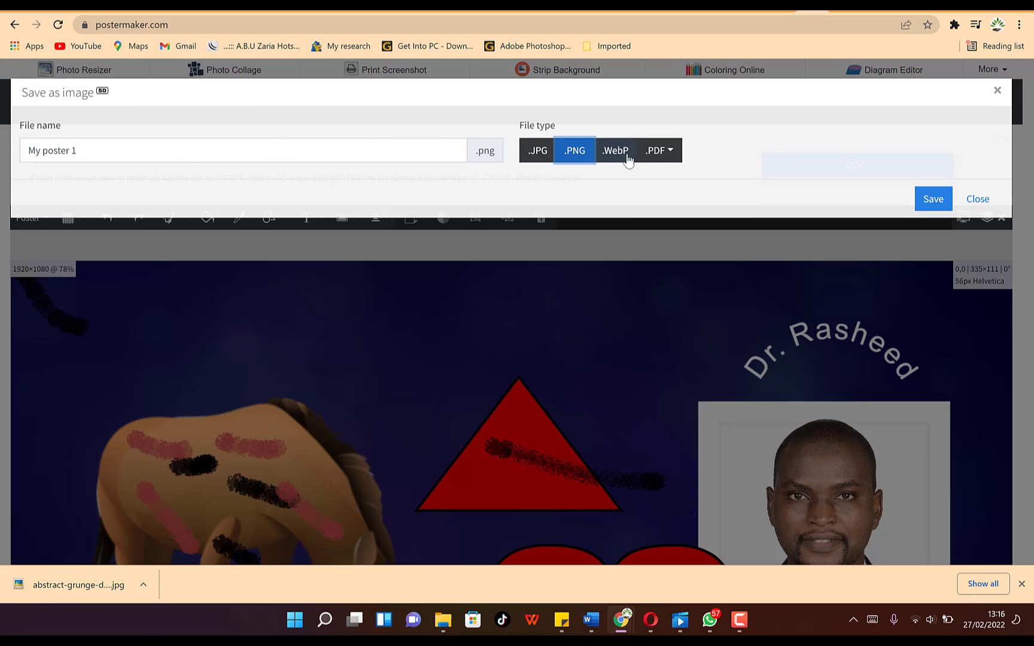
left_click(933, 201)
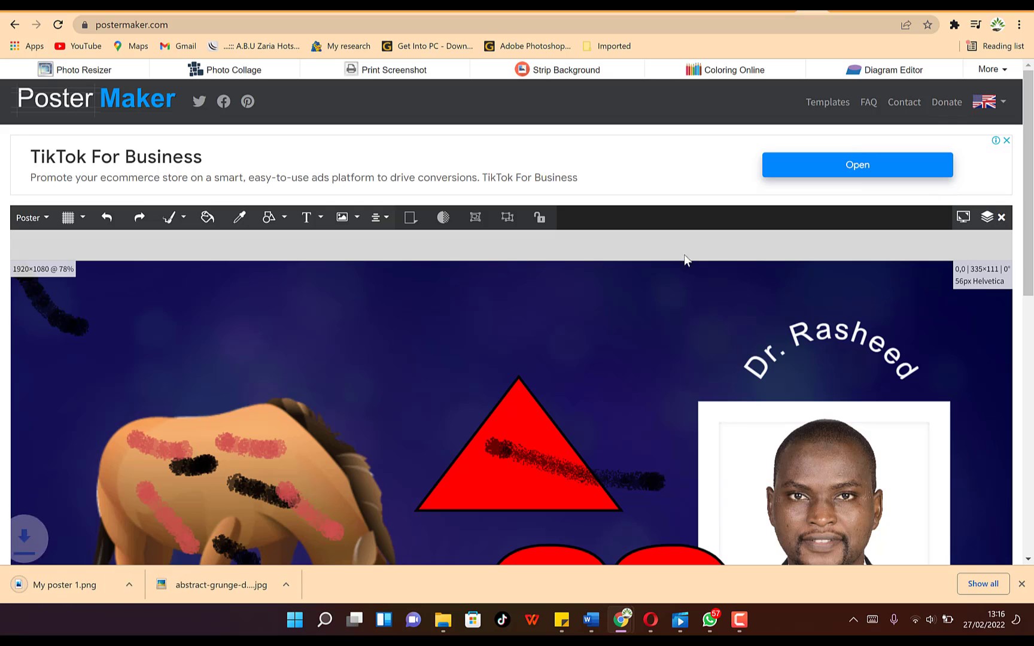
left_click(58, 595)
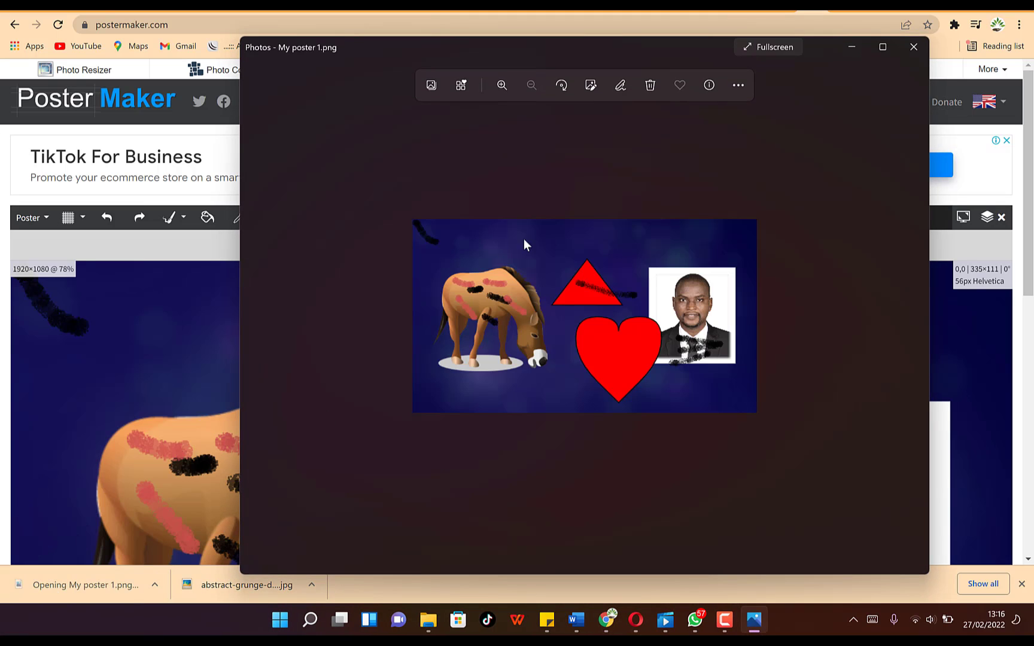
scroll(556, 302, "up", 5)
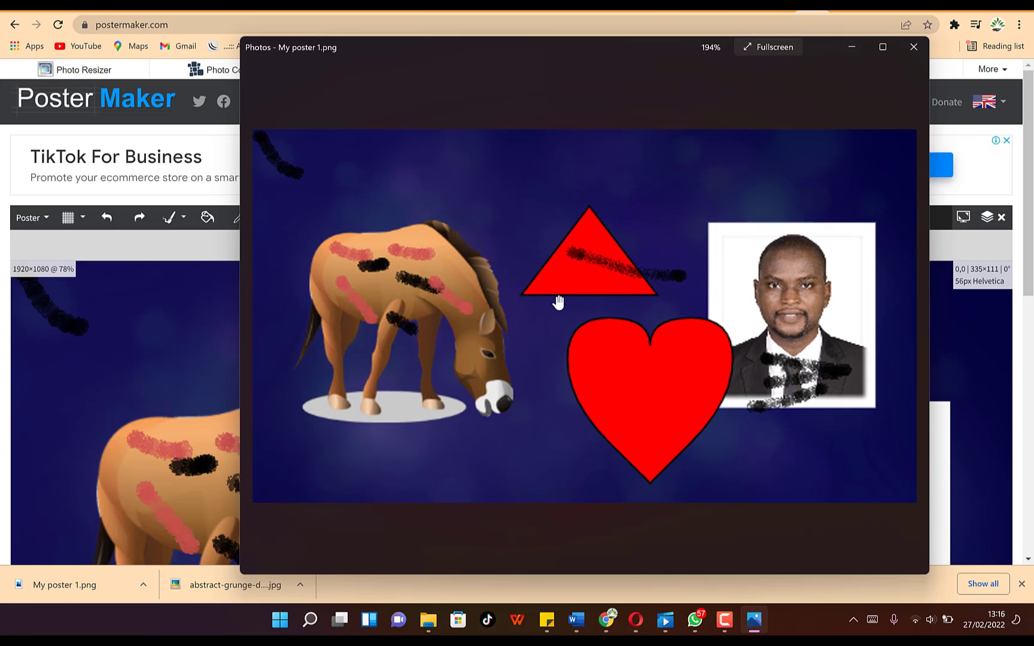
scroll(555, 301, "down", 2)
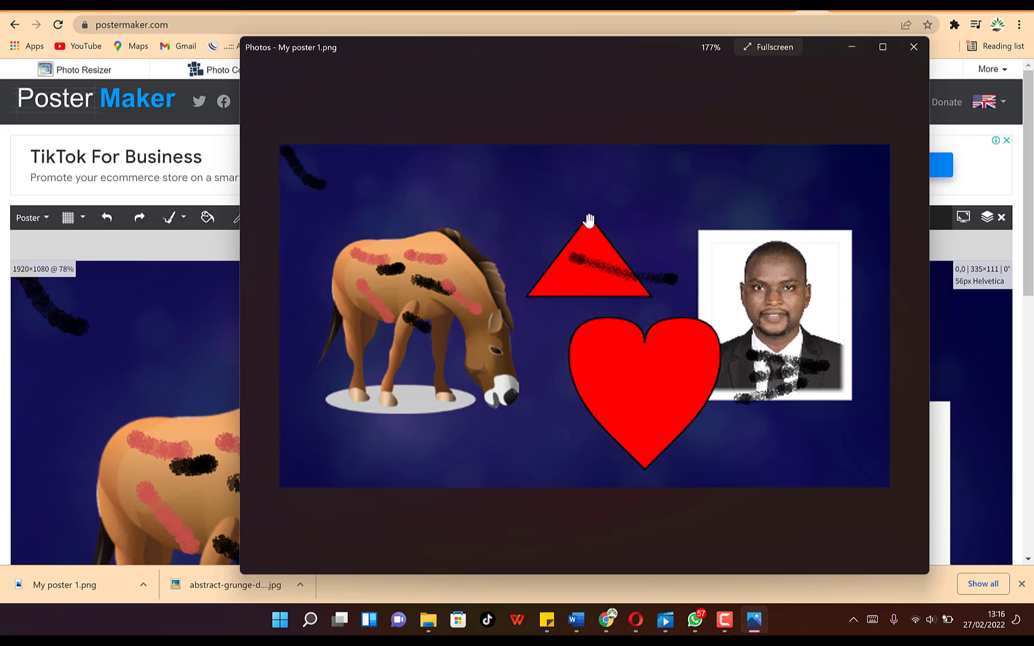
left_click(913, 48)
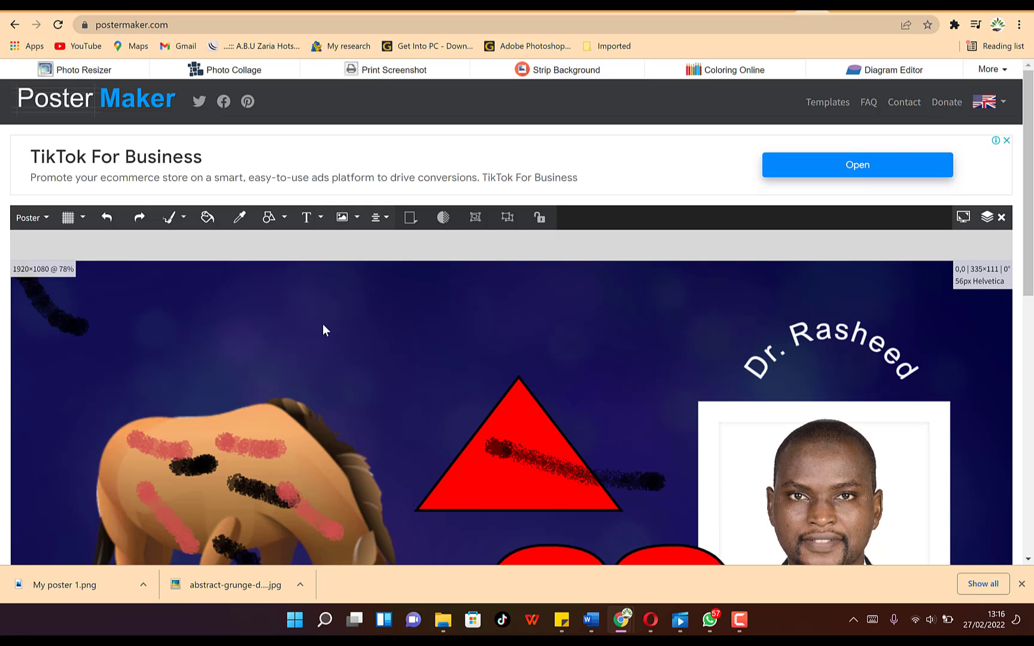
scroll(357, 398, "down", 3)
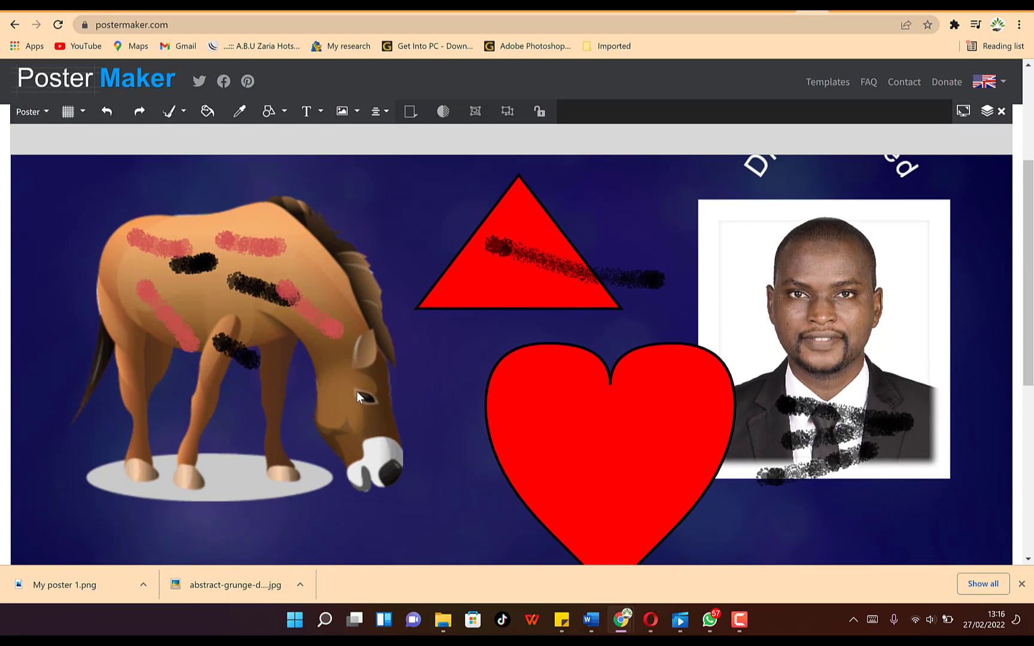